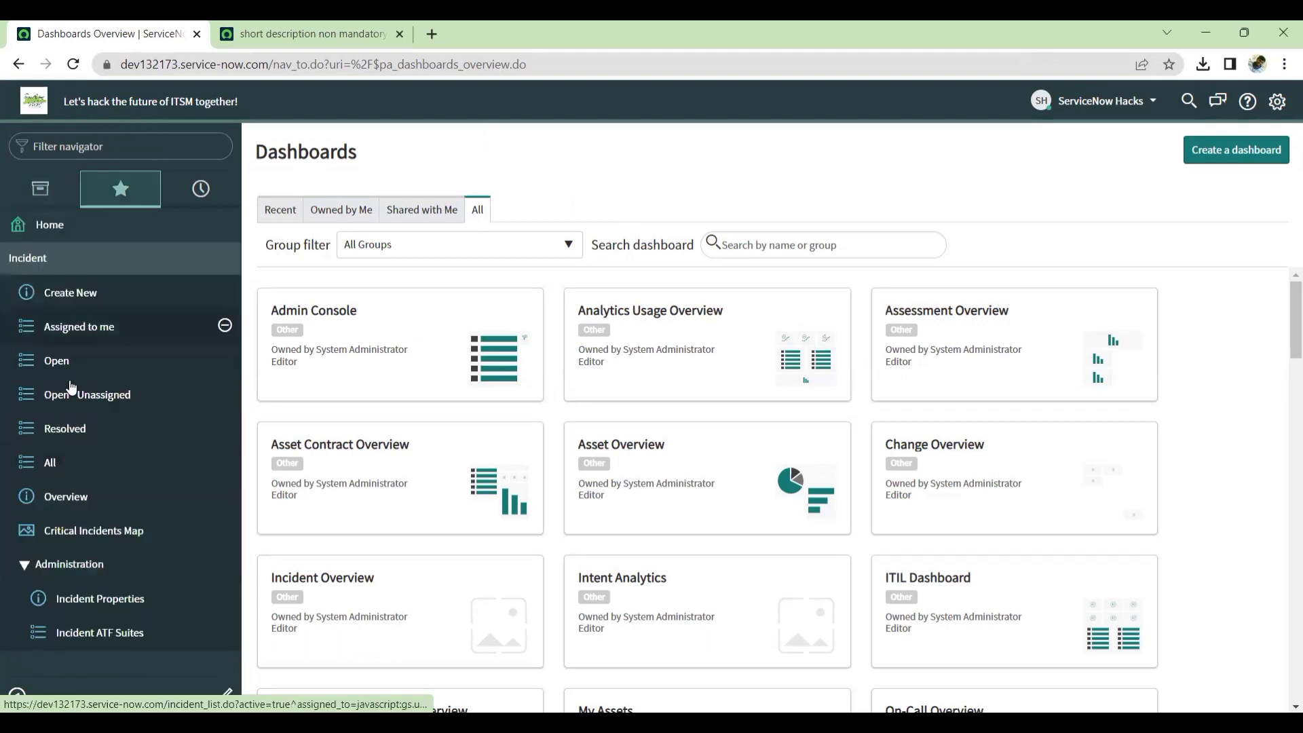
Open incident INC0009009 and review the client script's setMandatory line for Short description
click(65, 462)
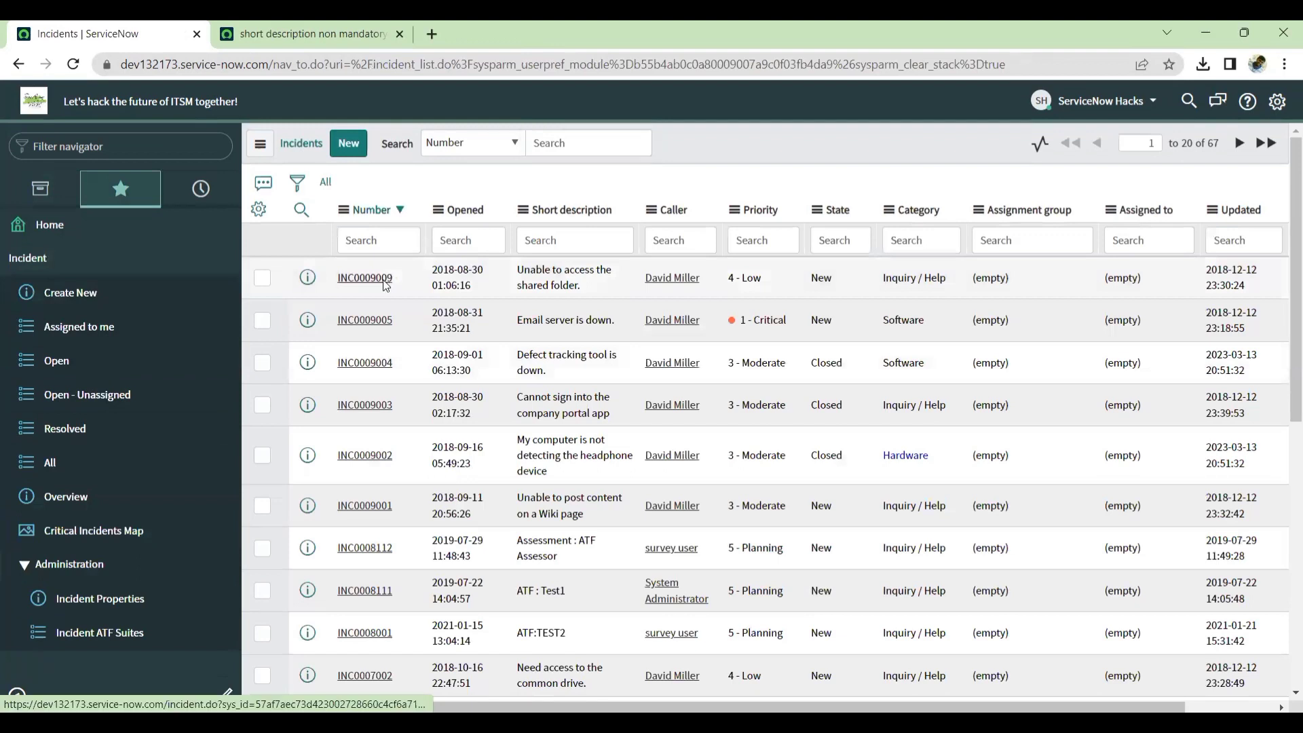
click(387, 285)
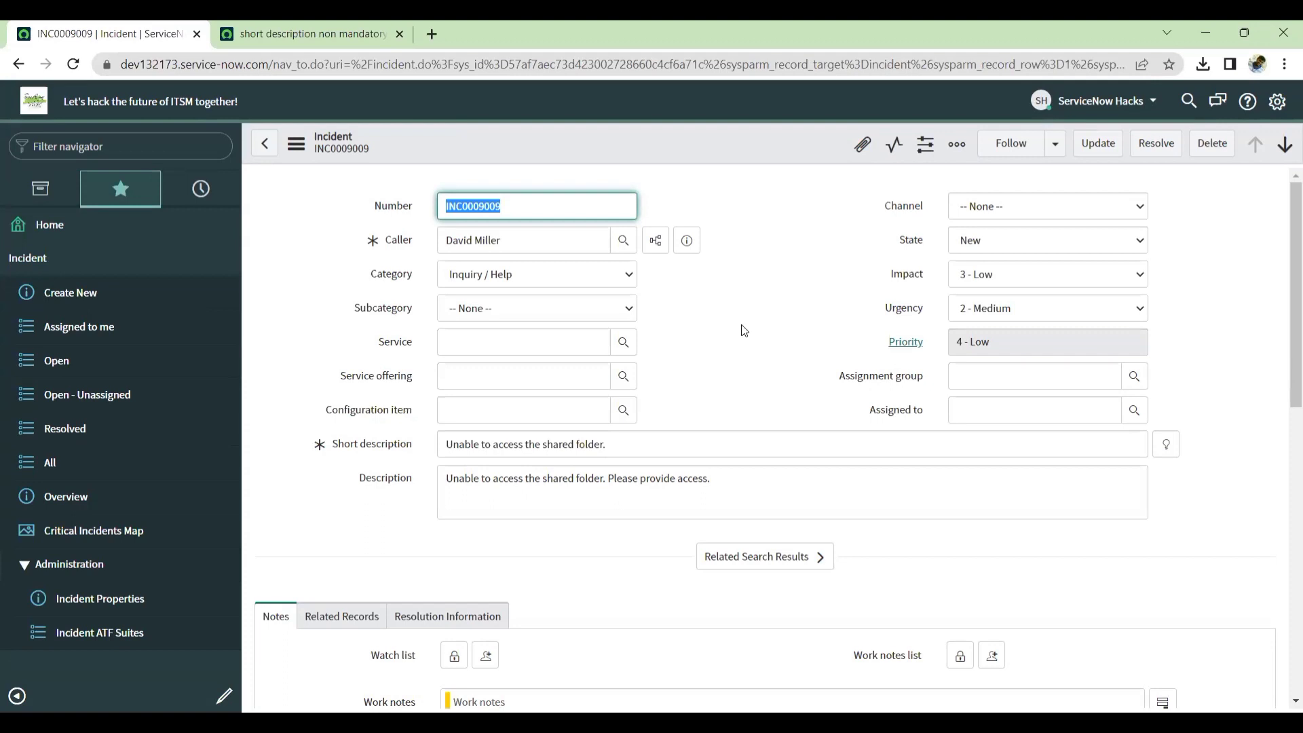
click(241, 30)
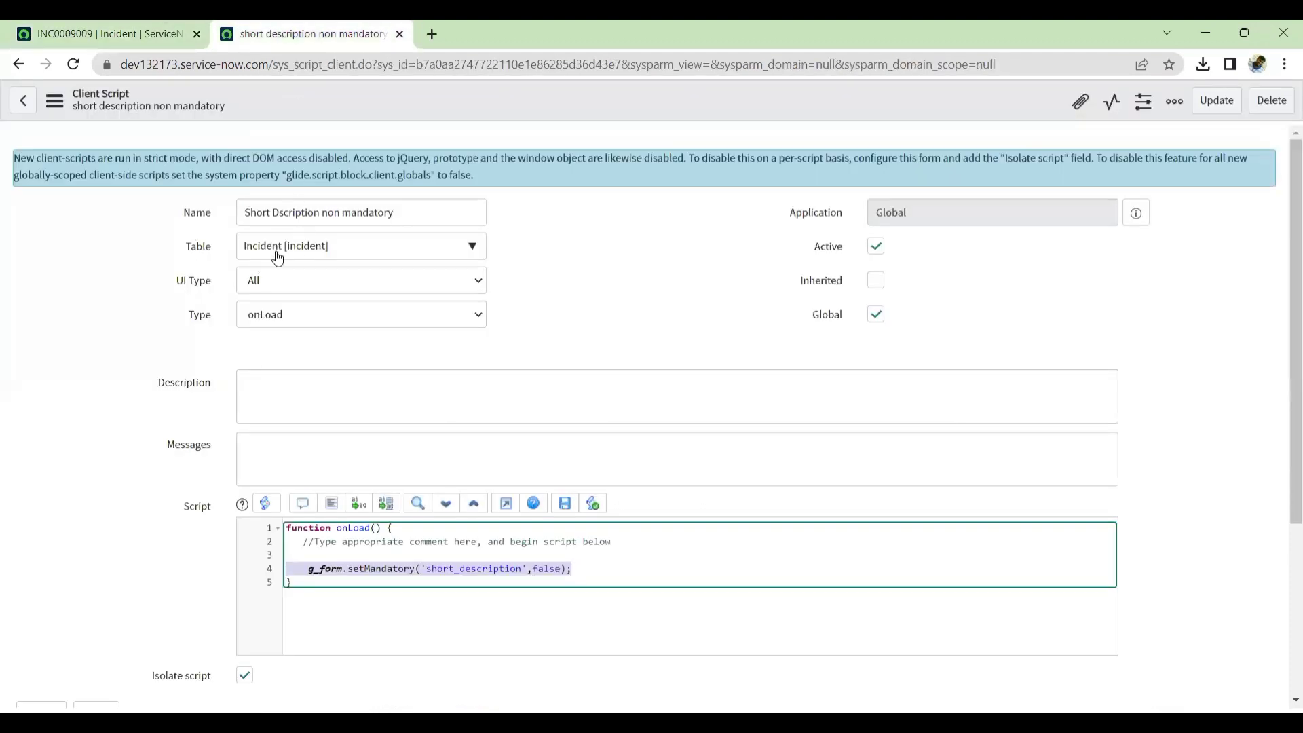
click(224, 216)
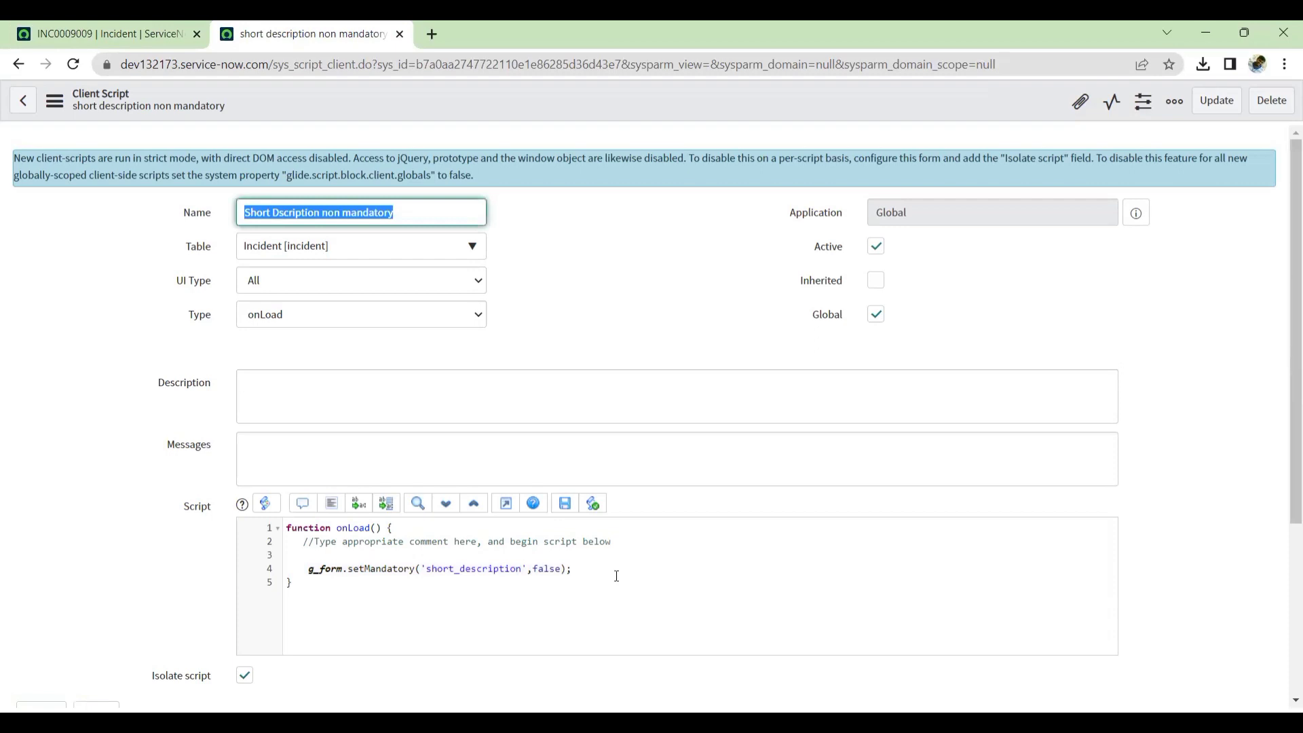
drag(603, 569, 299, 568)
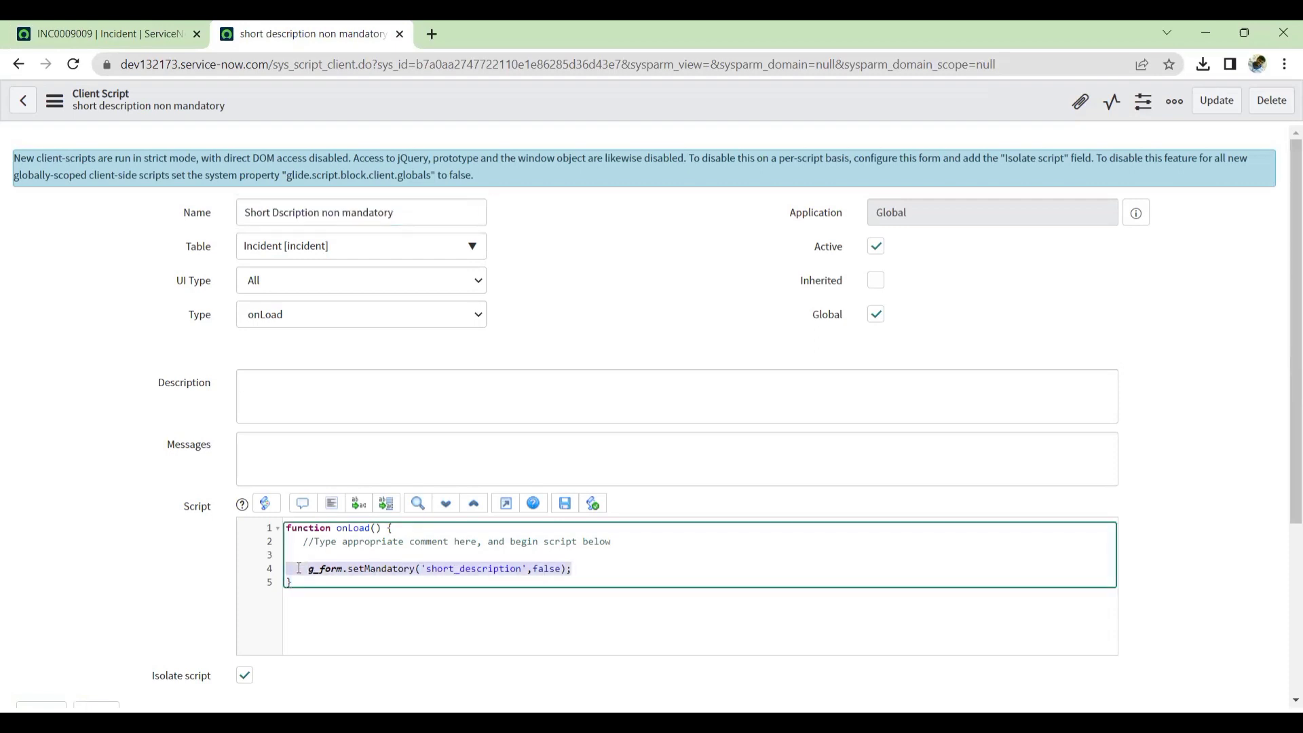
click(137, 27)
Reload the INC0009009 form and inspect the Short description label and field
right_click(755, 137)
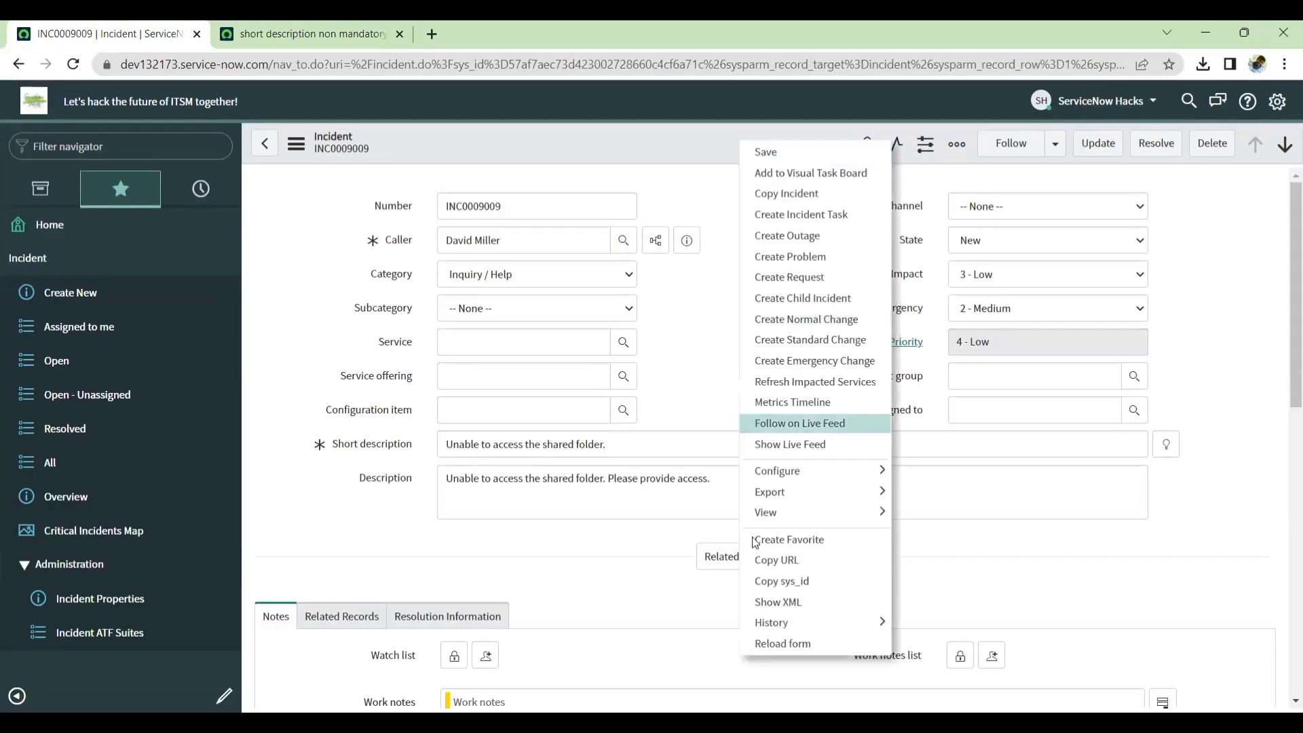
click(758, 645)
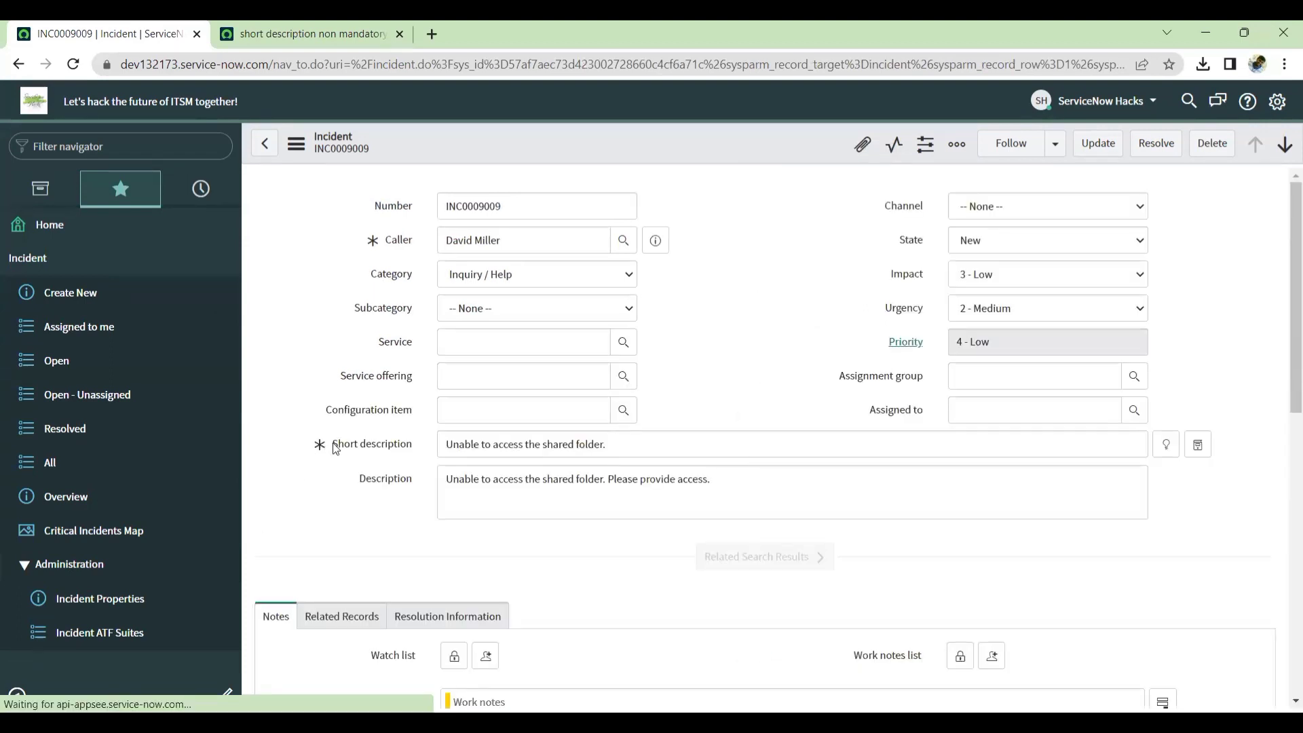
drag(409, 449, 299, 449)
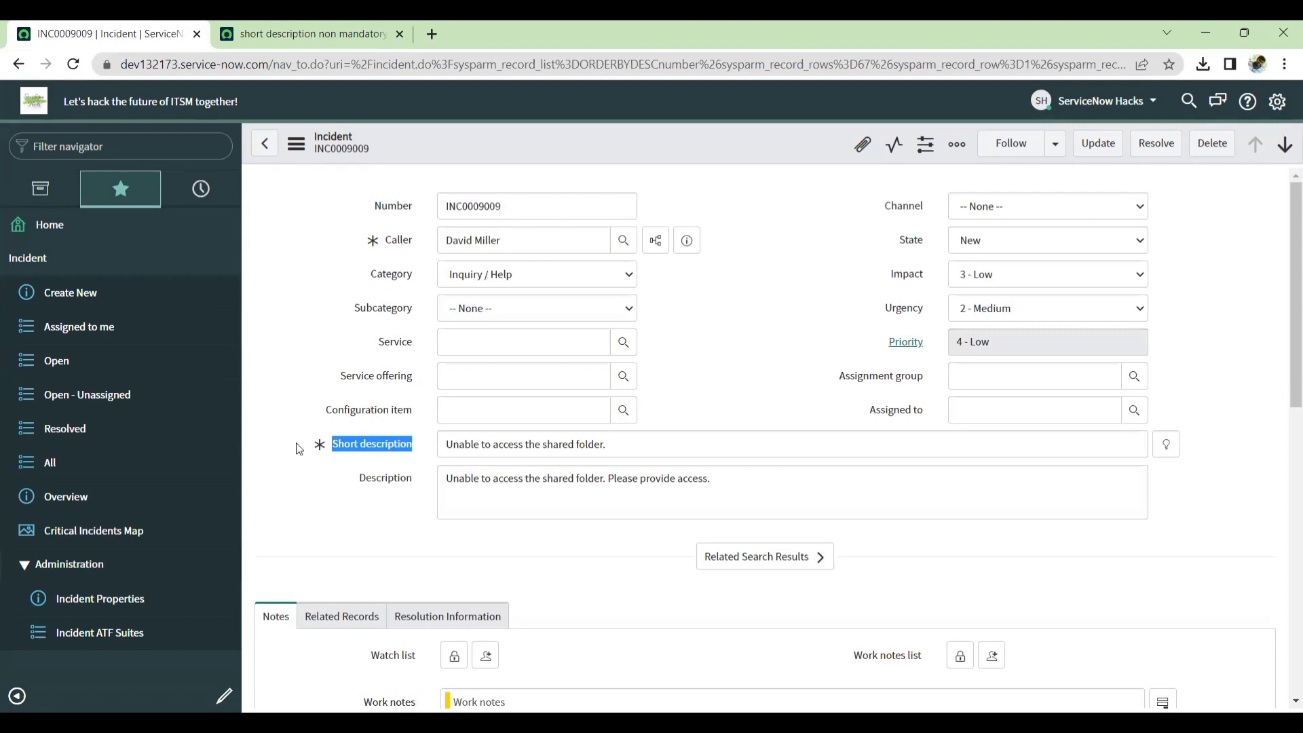
click(296, 443)
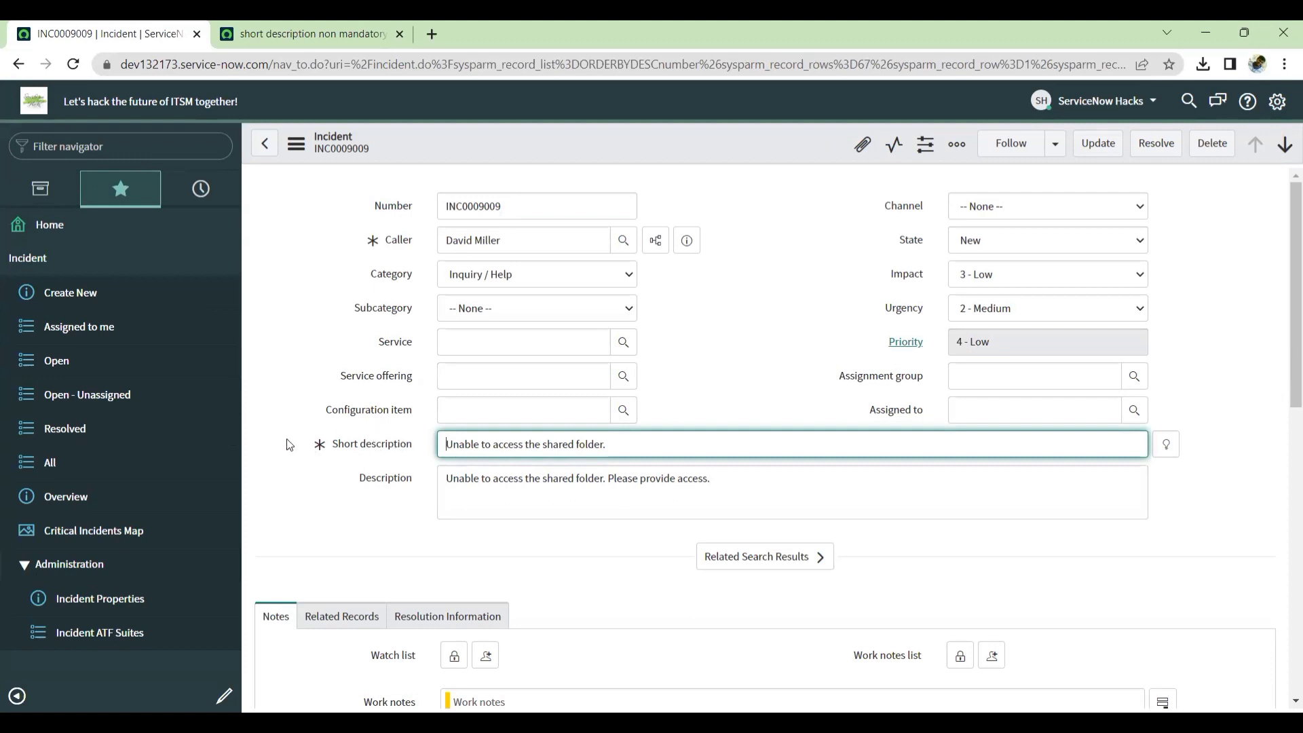
drag(414, 447, 322, 450)
click(364, 474)
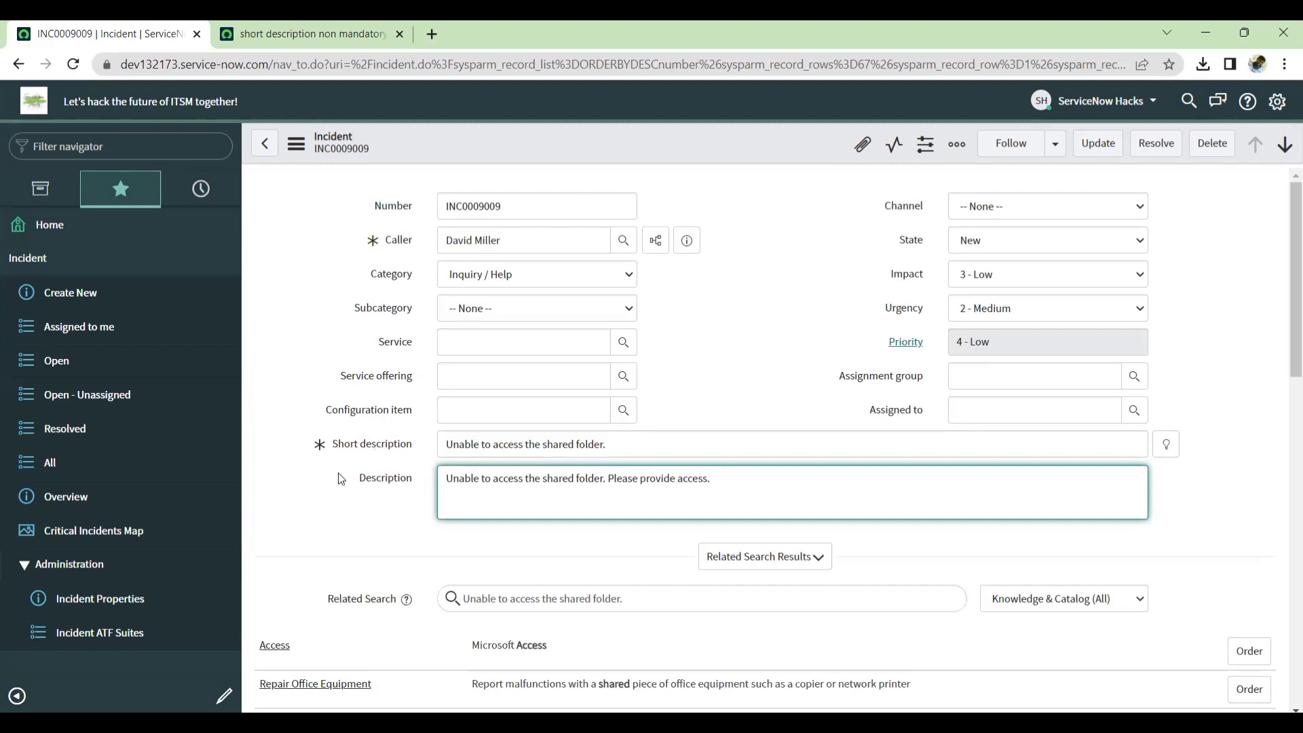
click(367, 446)
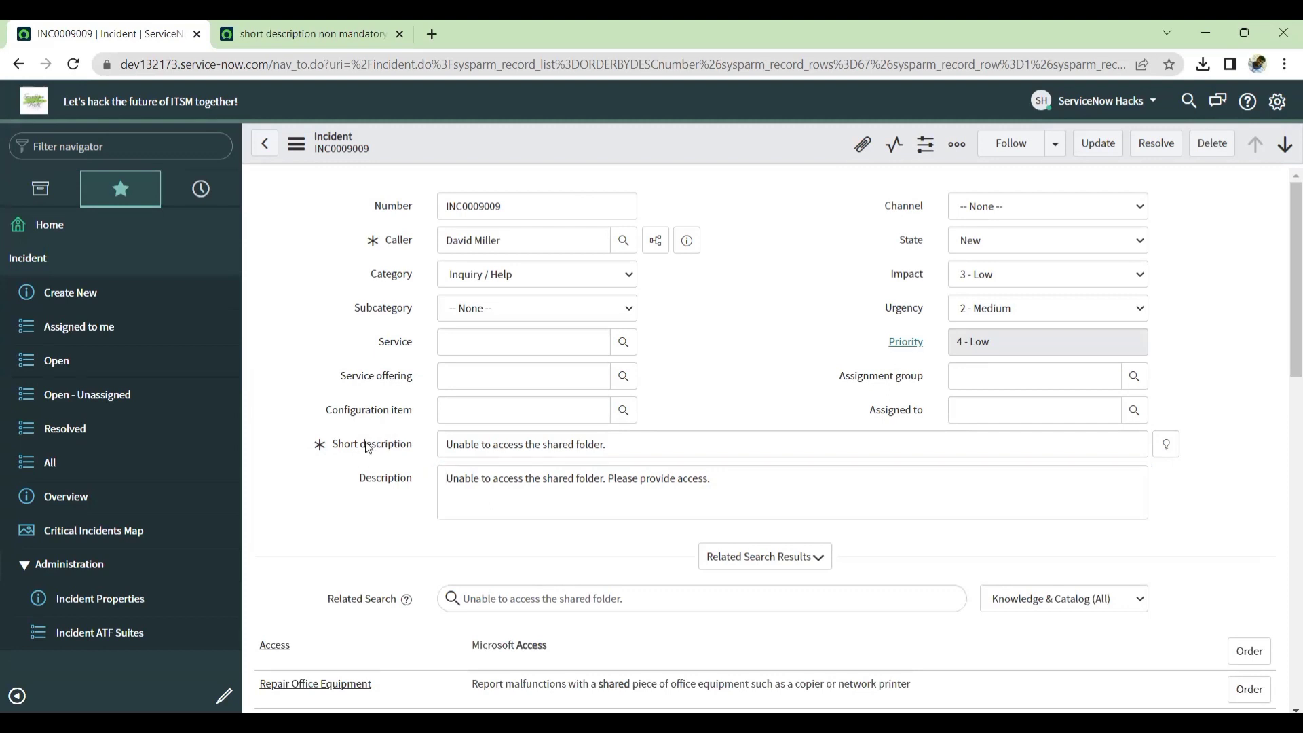
Watch the short_description field and size the Field Watcher panel to Medium
right_click(367, 446)
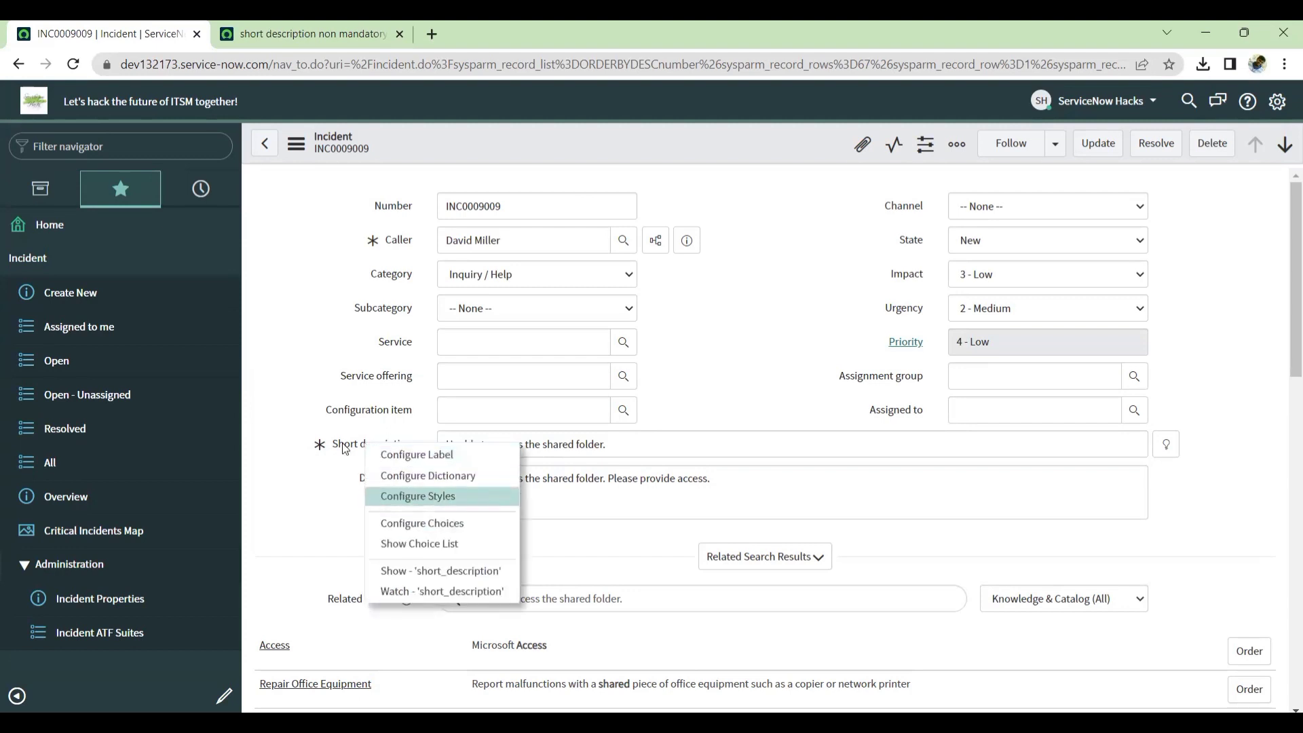
click(399, 591)
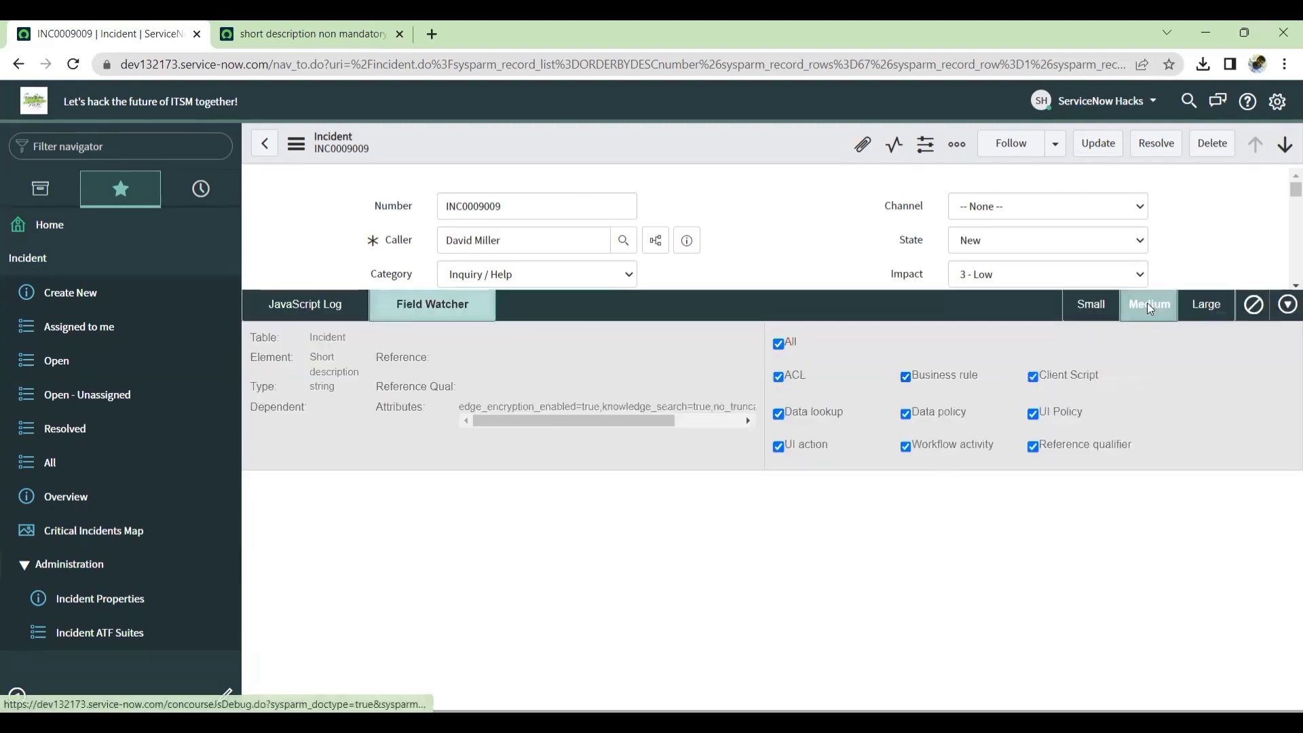
click(1147, 303)
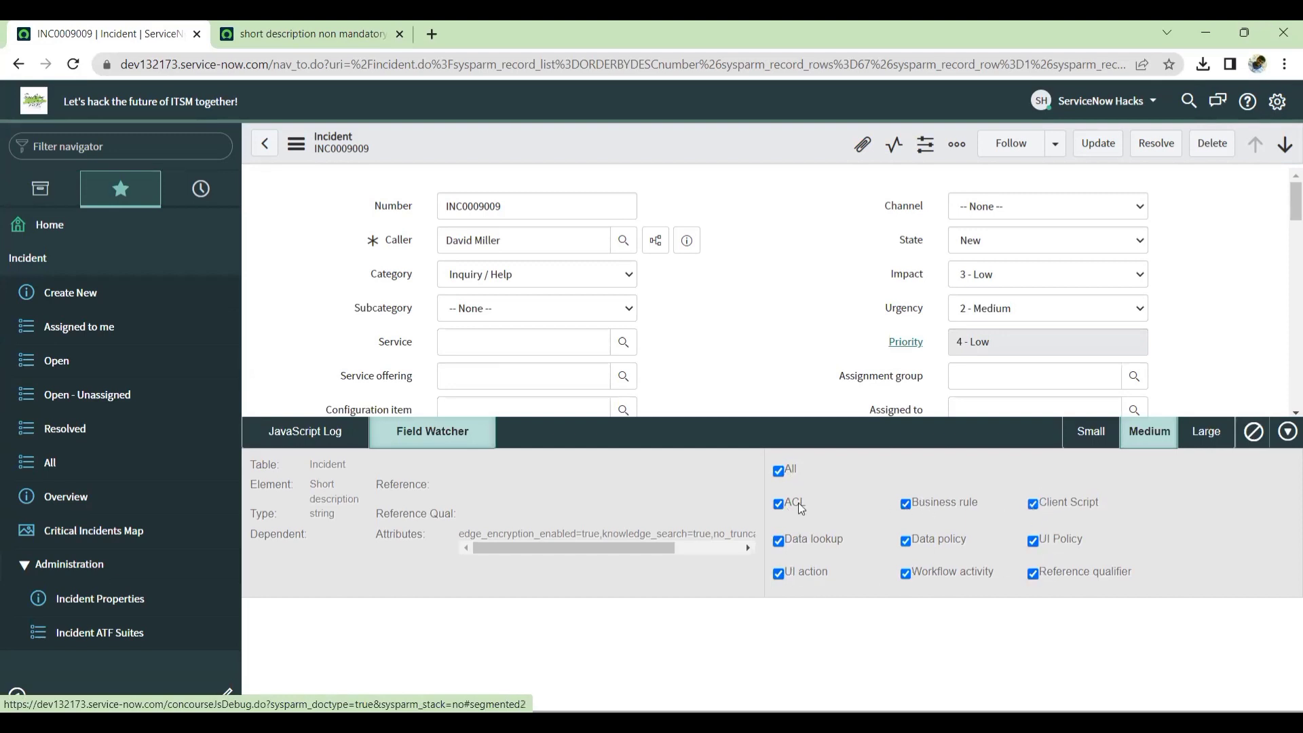
scroll(468, 268, down, 4)
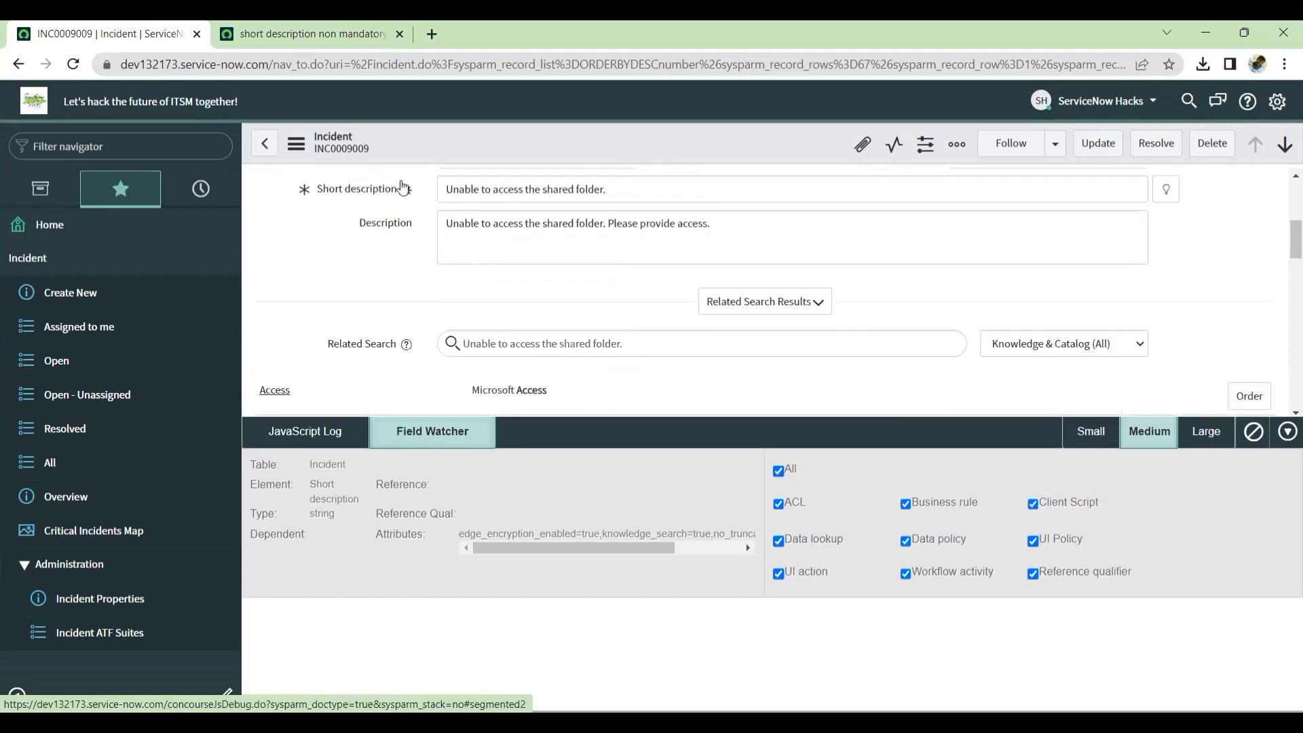
mouse_move(407, 195)
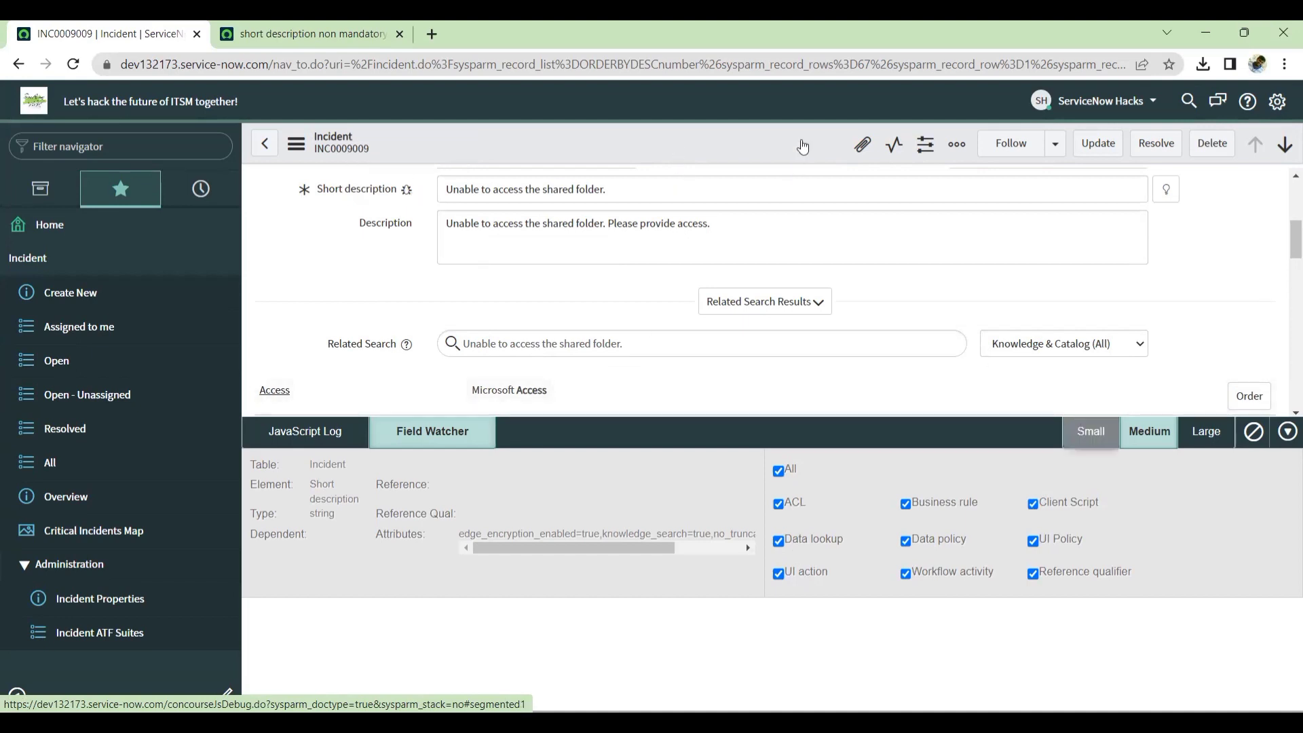
Reload the incident form and enlarge the Field Watcher panel to Large
right_click(710, 144)
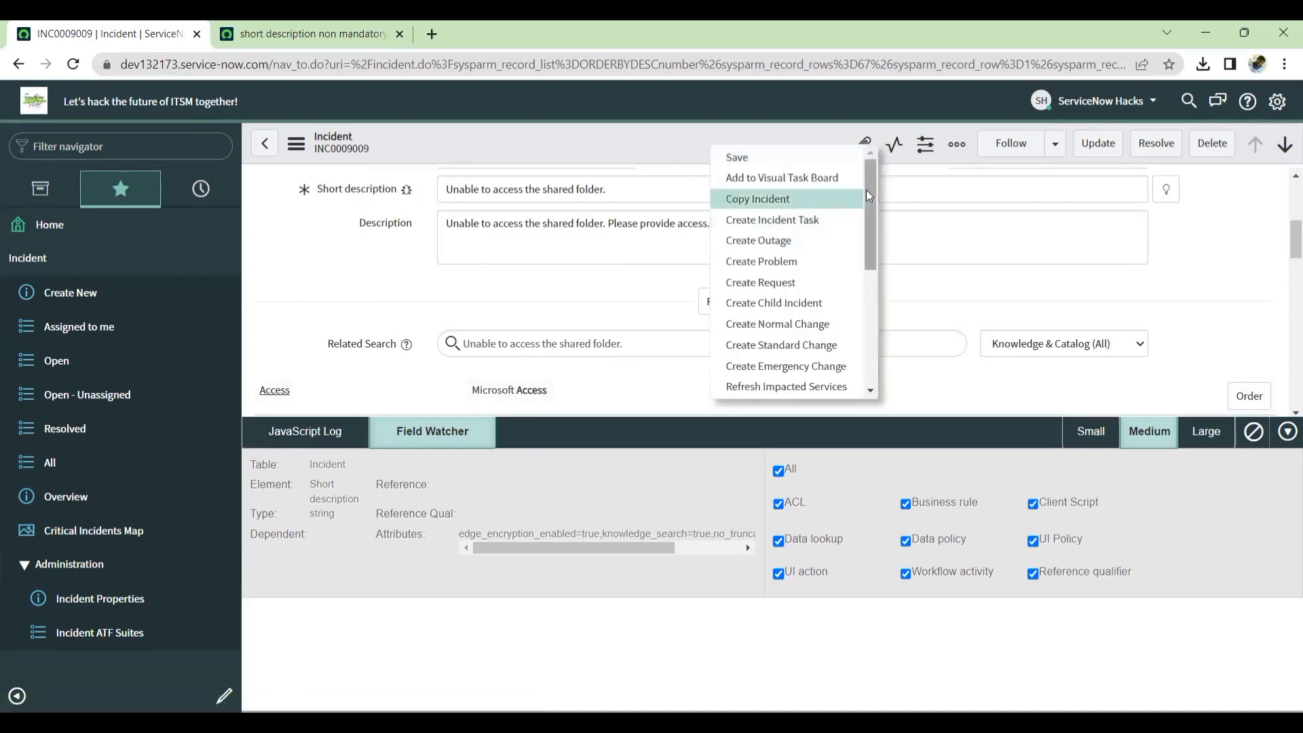
scroll(872, 327, down, 5)
click(806, 387)
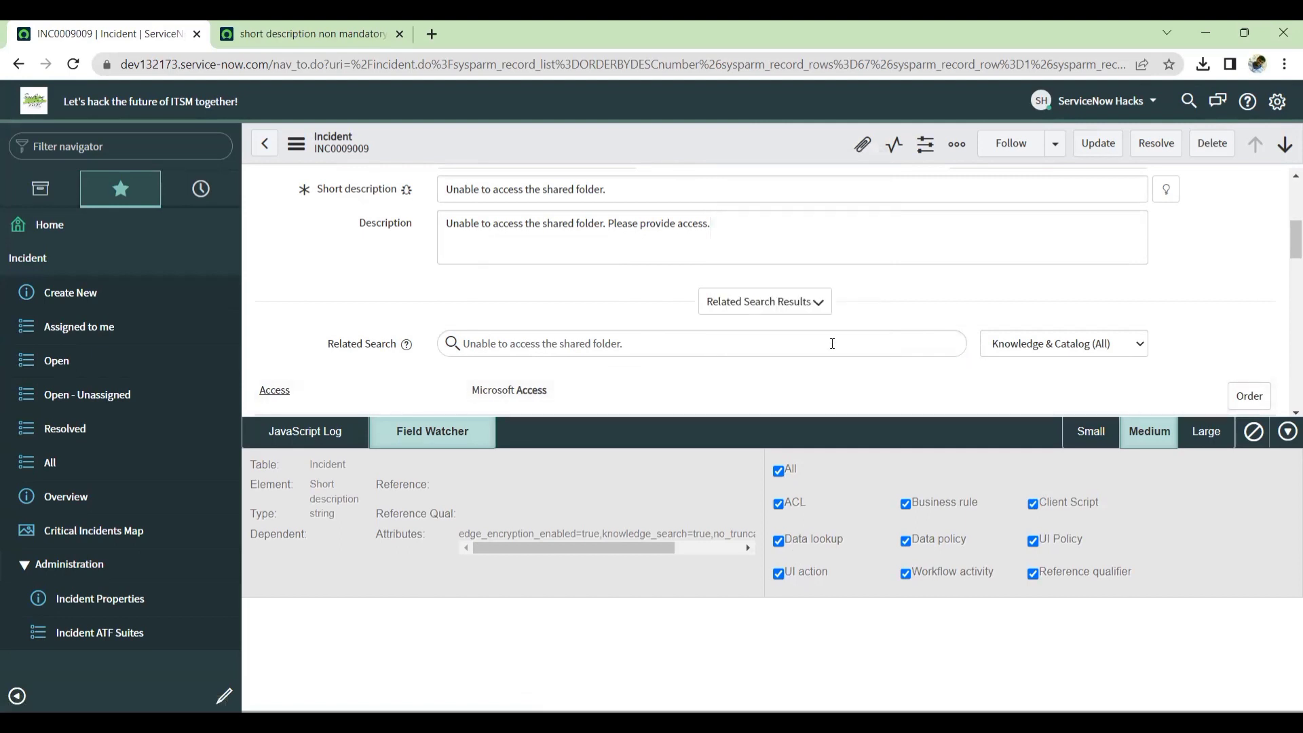
scroll(623, 275, up, 5)
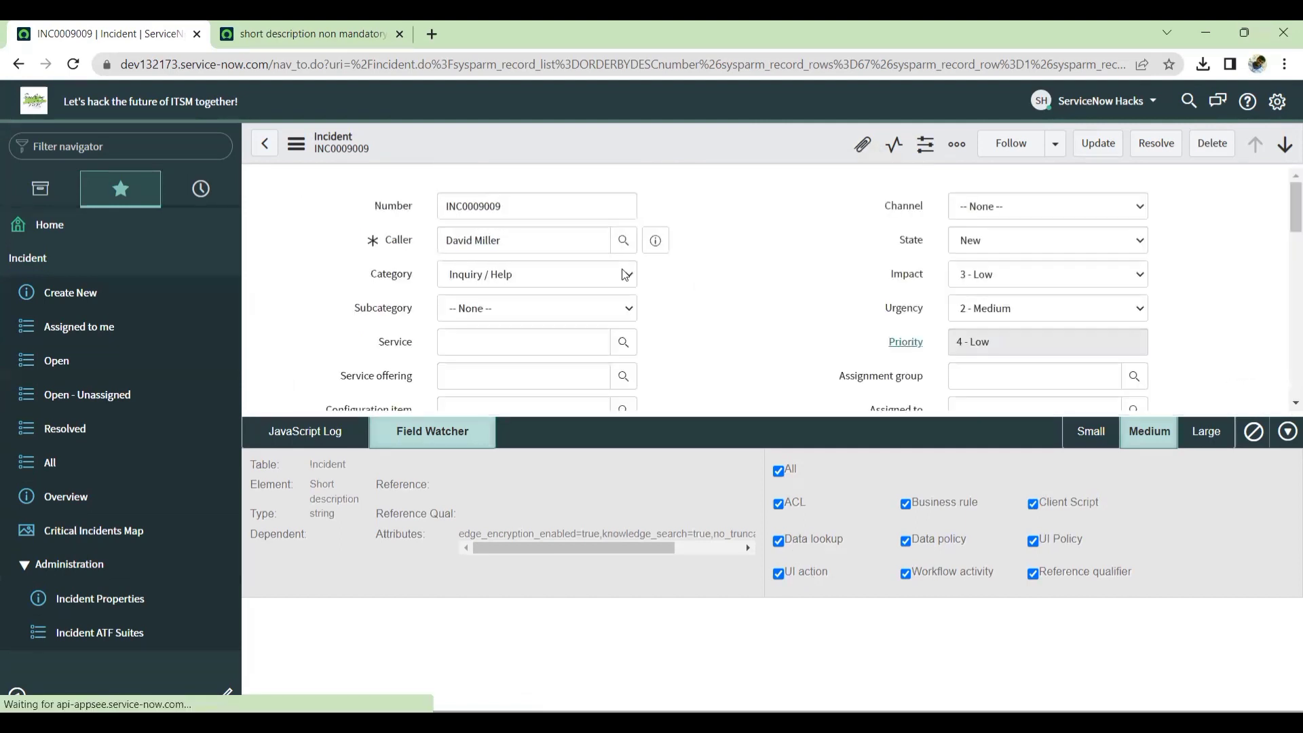
click(1202, 432)
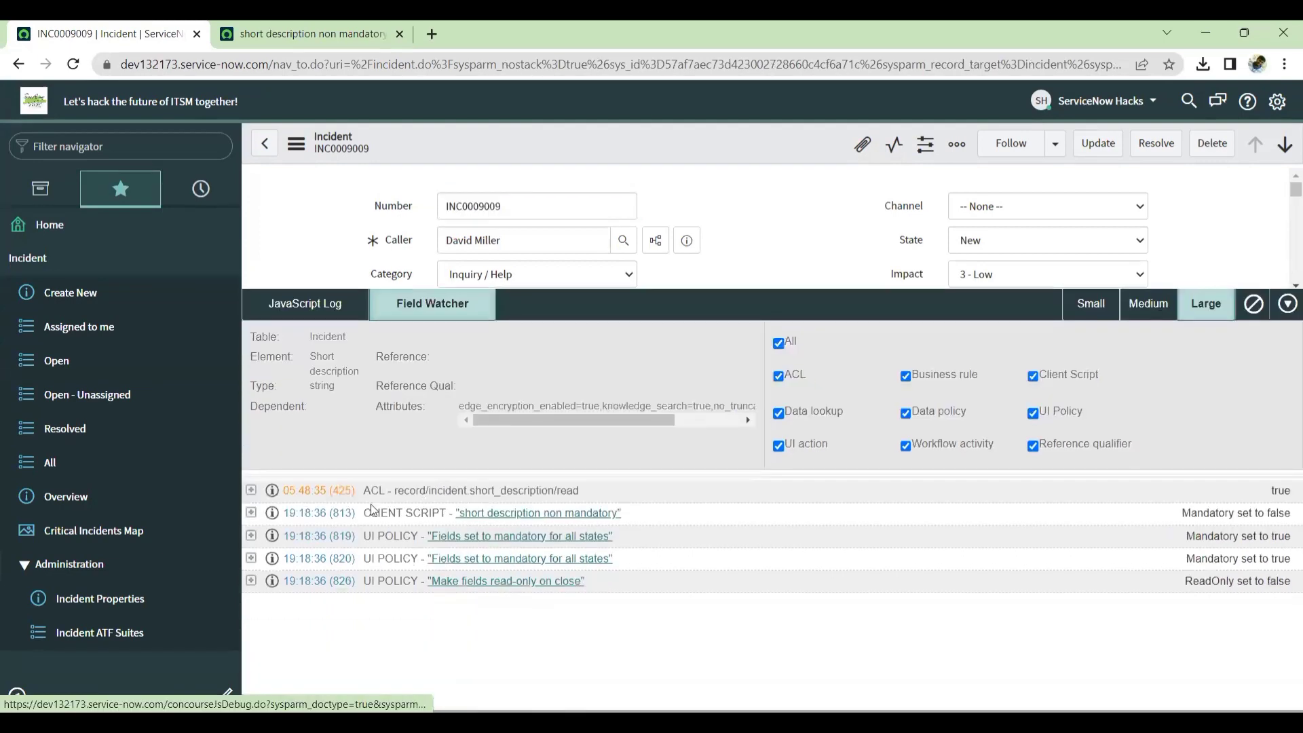
Review the ACL read, client script and UI policy entries in the watcher log
drag(365, 490, 614, 490)
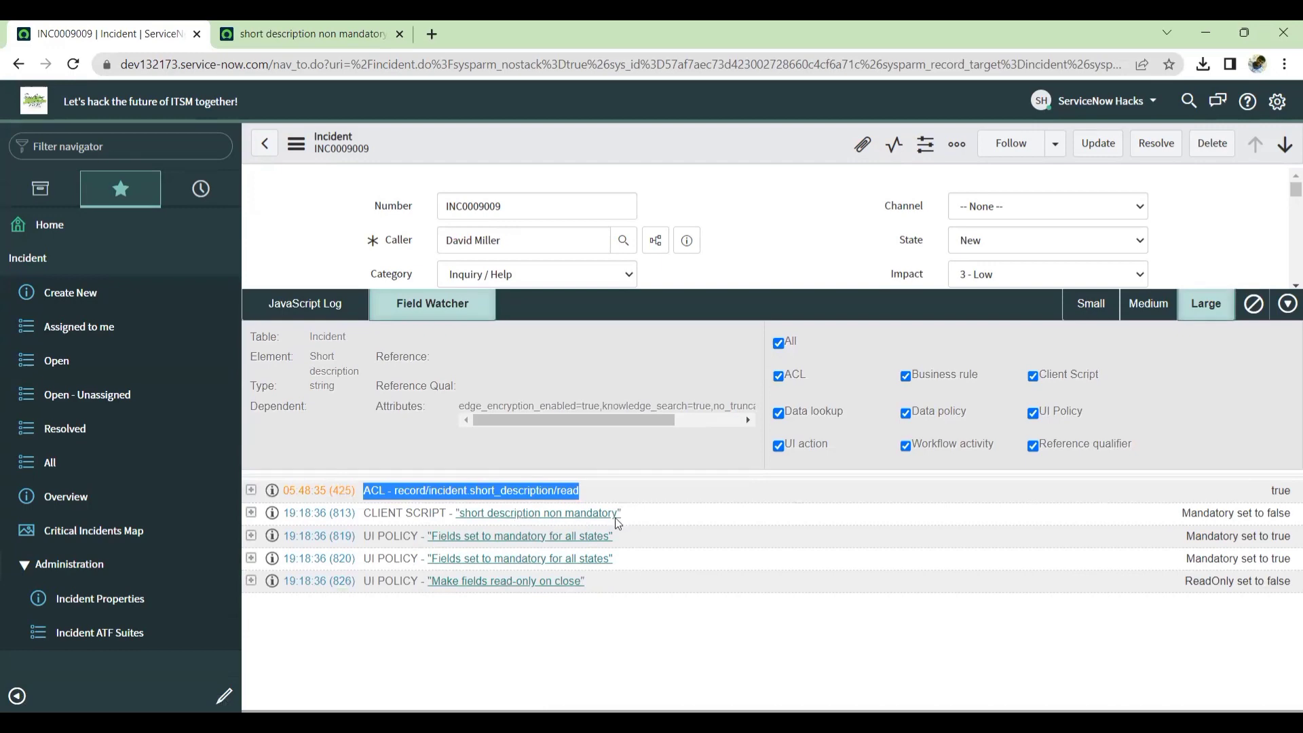
click(347, 35)
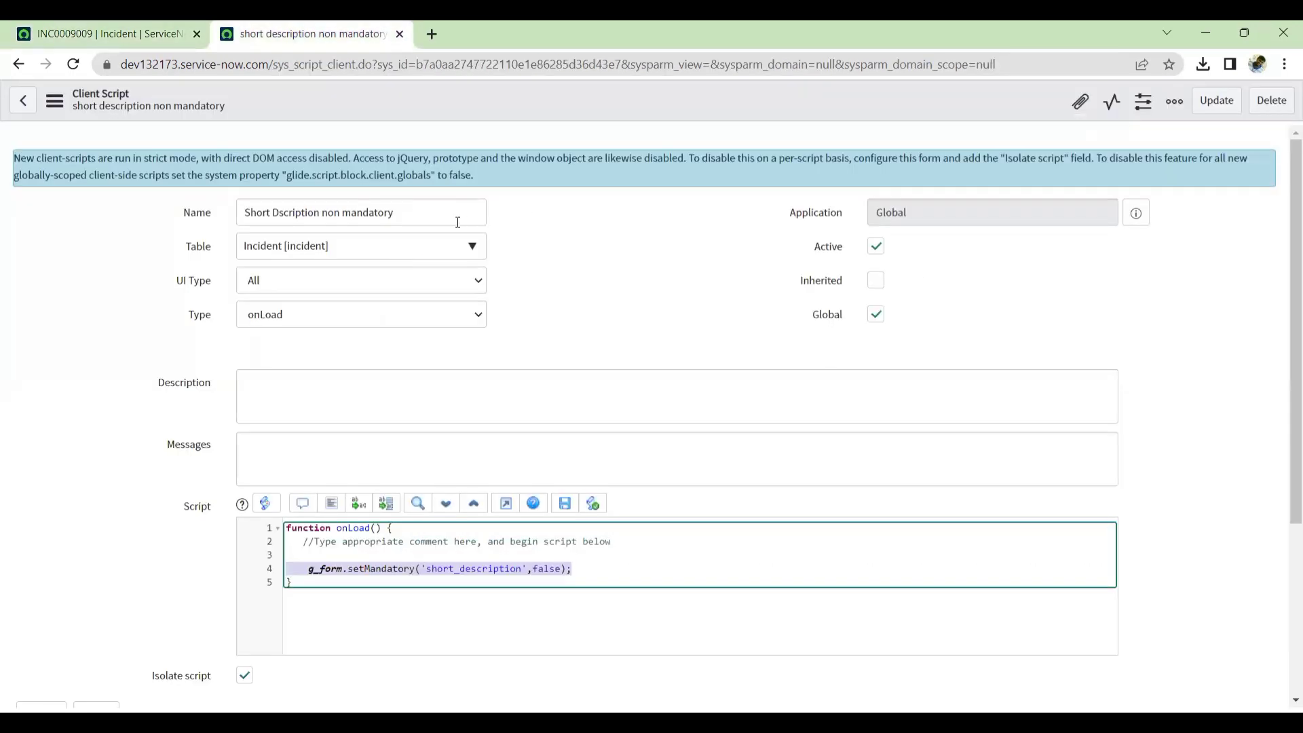
click(131, 30)
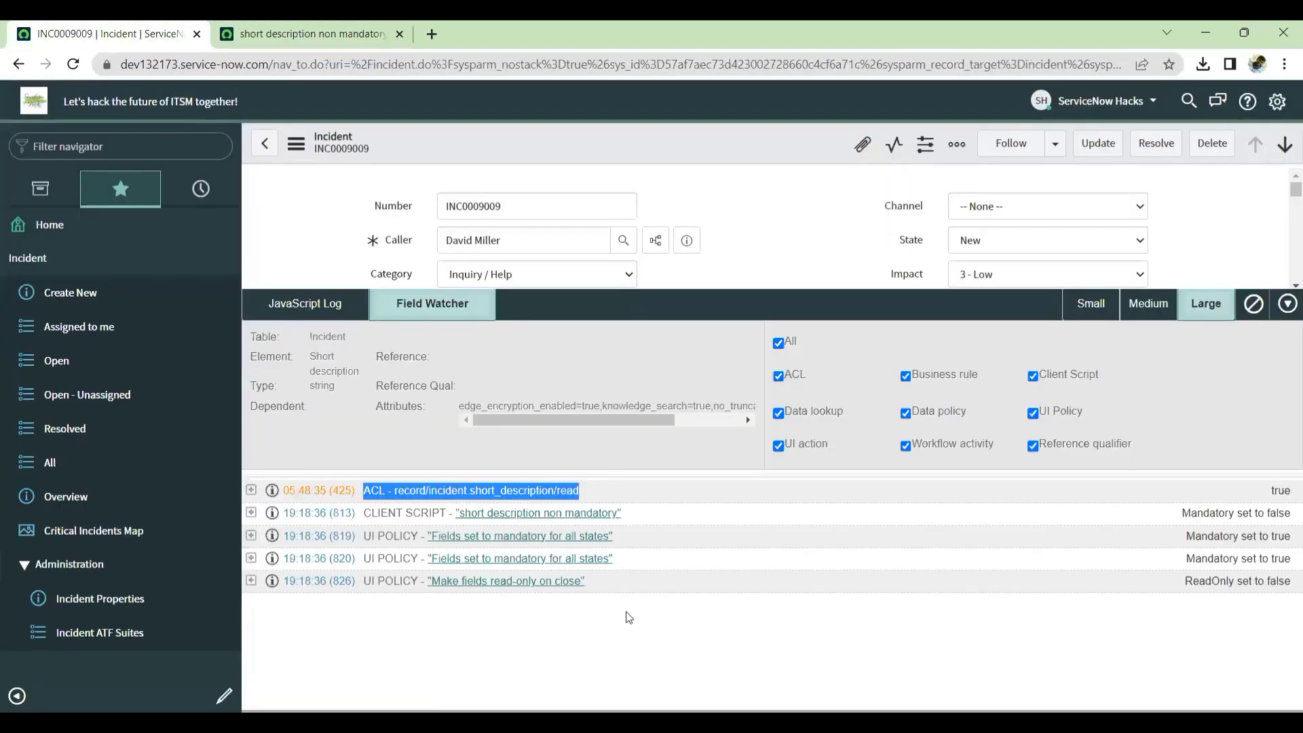
drag(368, 537, 677, 543)
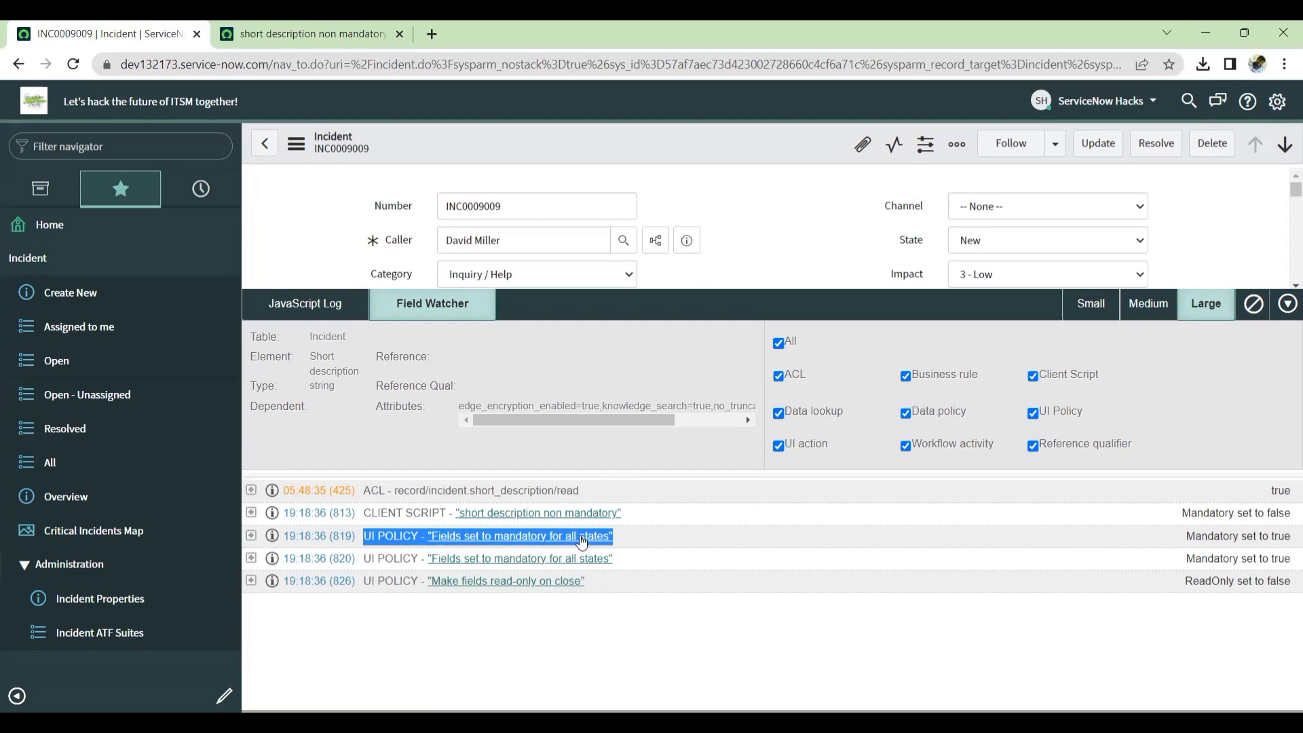
drag(611, 584, 386, 595)
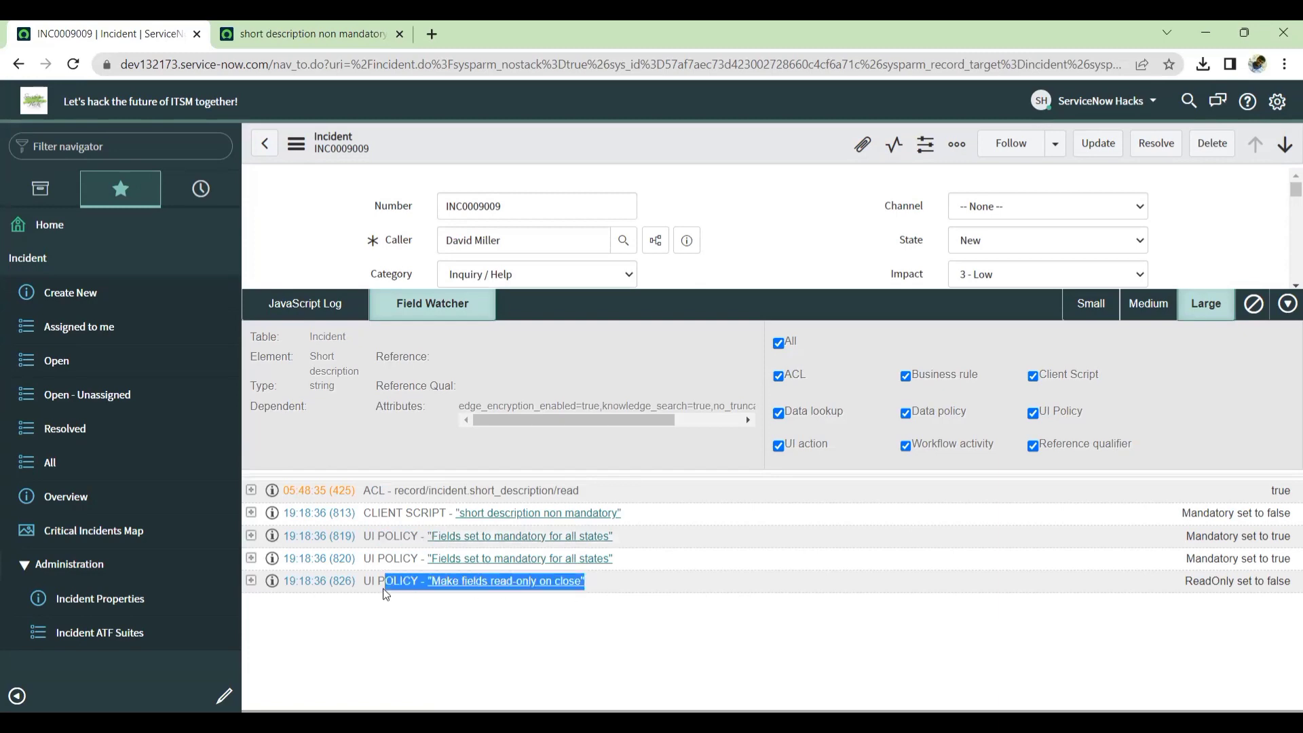
click(489, 634)
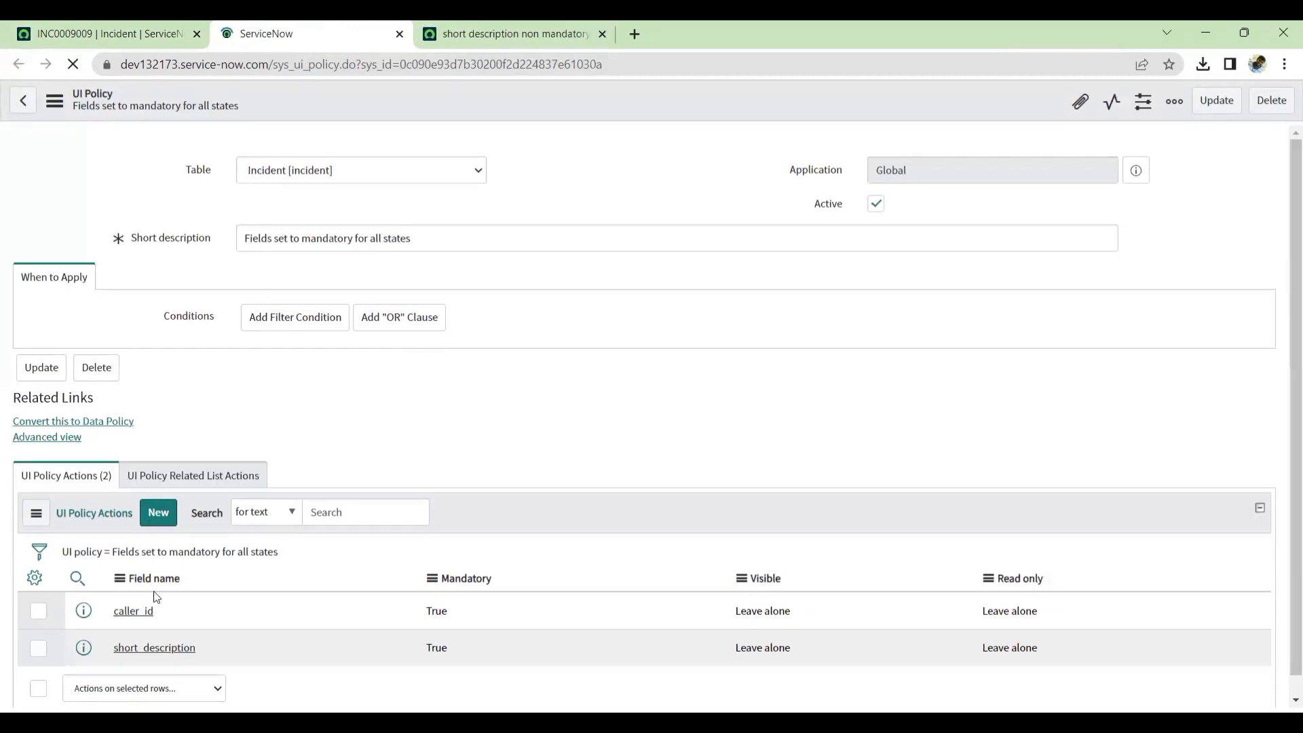
Confirm the UI policy's short_description mandatory action, then compare the client script's Mandatory false entry
scroll(203, 543, down, 4)
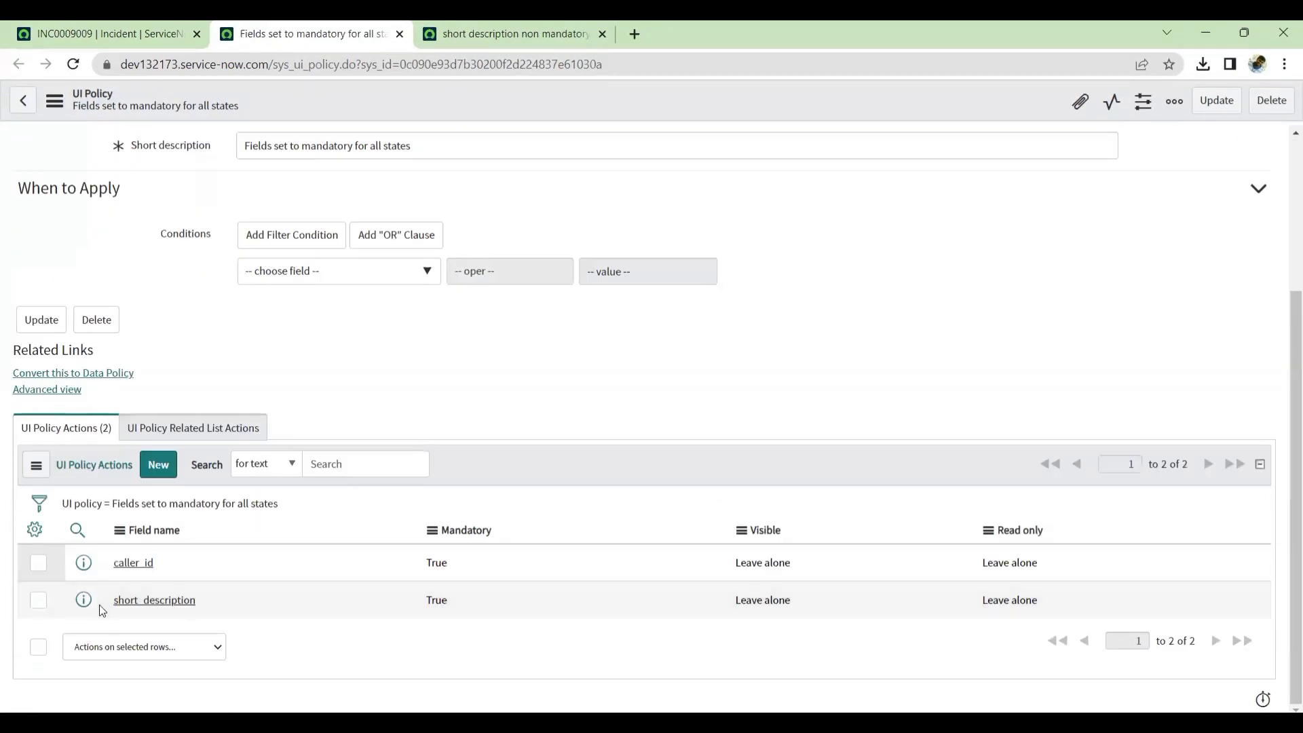
drag(111, 604, 404, 605)
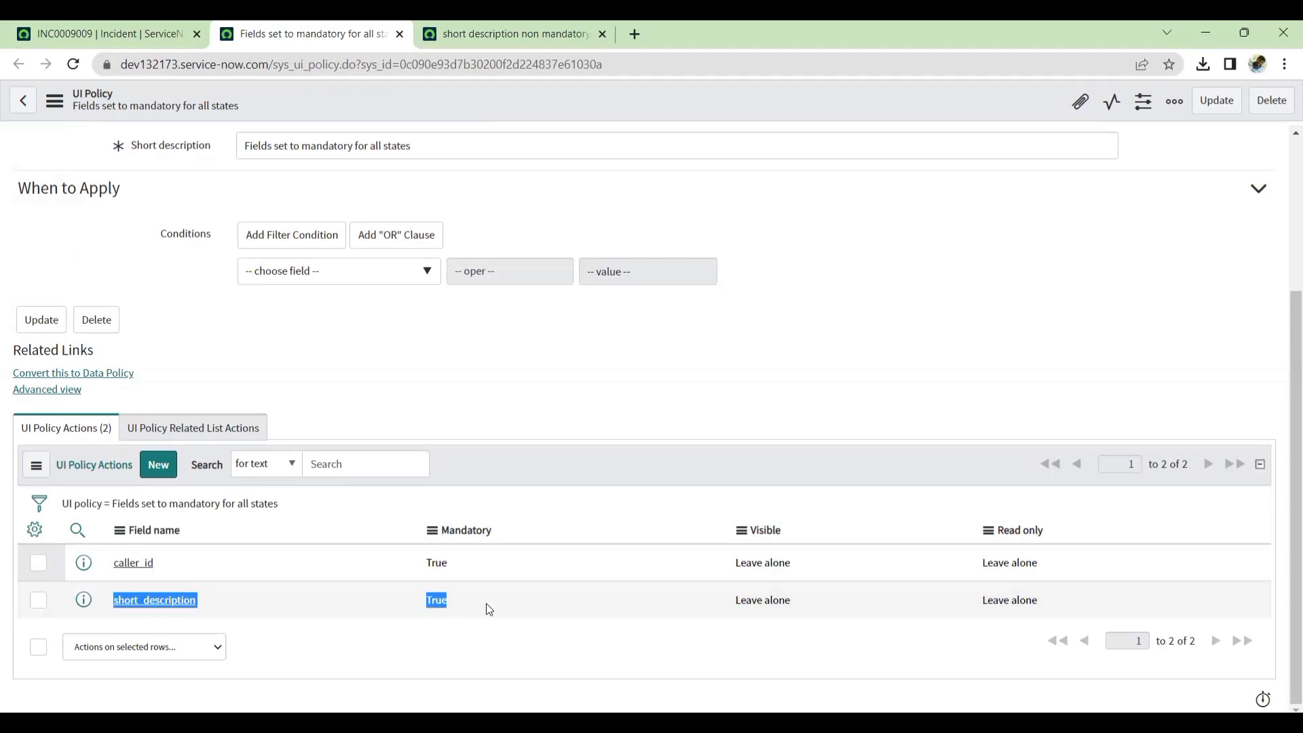
click(112, 31)
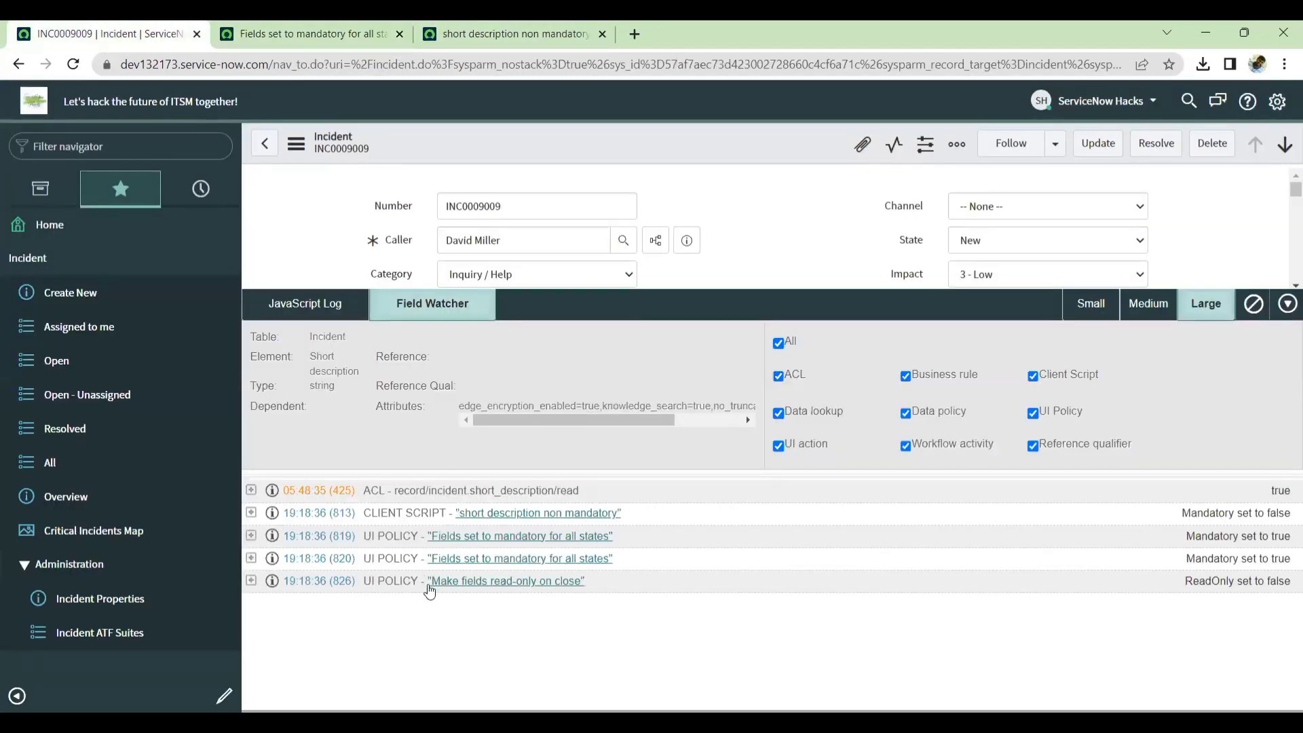
drag(365, 513, 1285, 518)
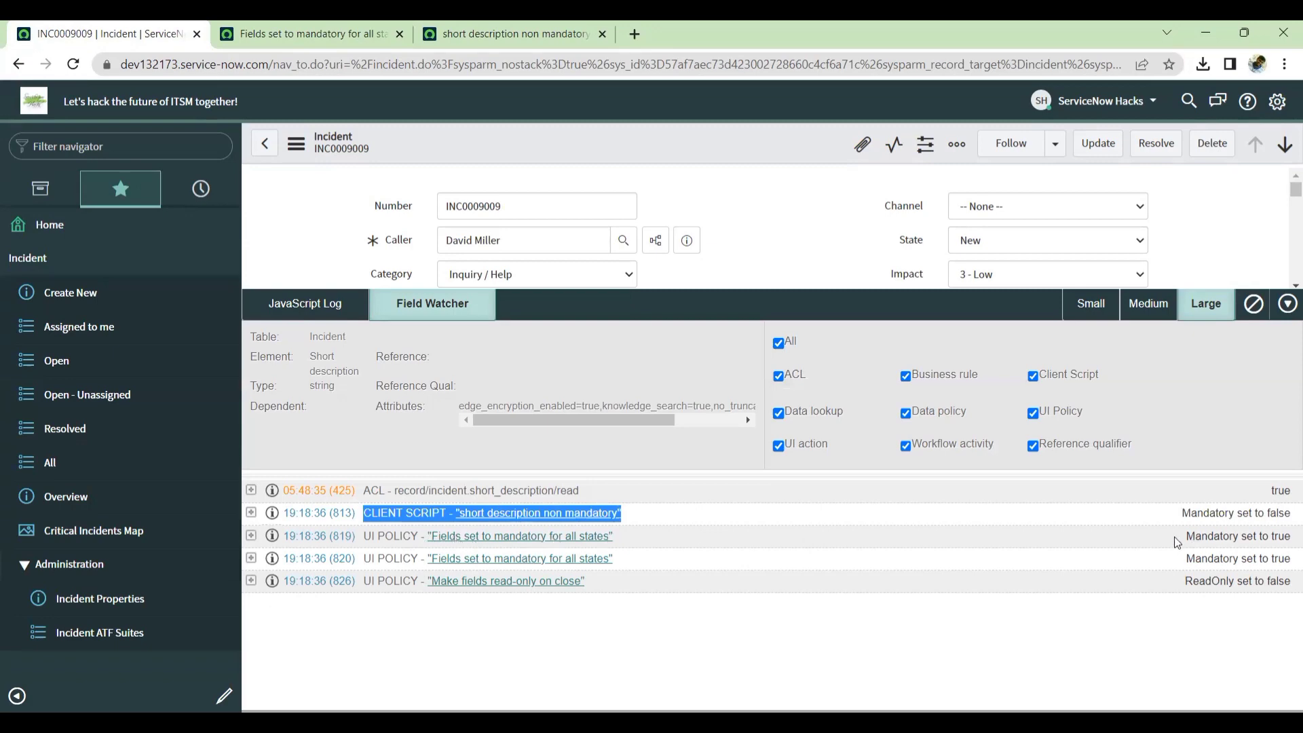
Check policy 819's Mandatory true result, then clear the Field Watcher log and close it
click(1248, 535)
triple_click(1288, 538)
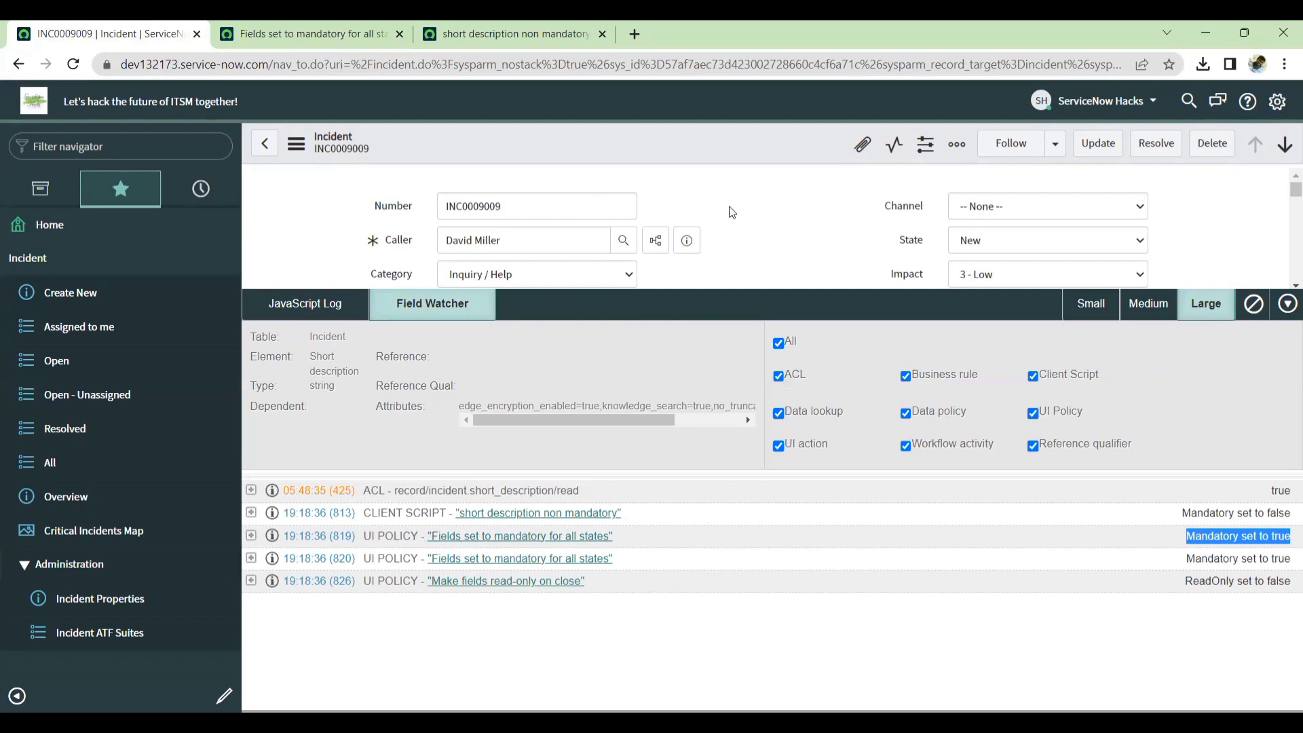
scroll(730, 209, down, 3)
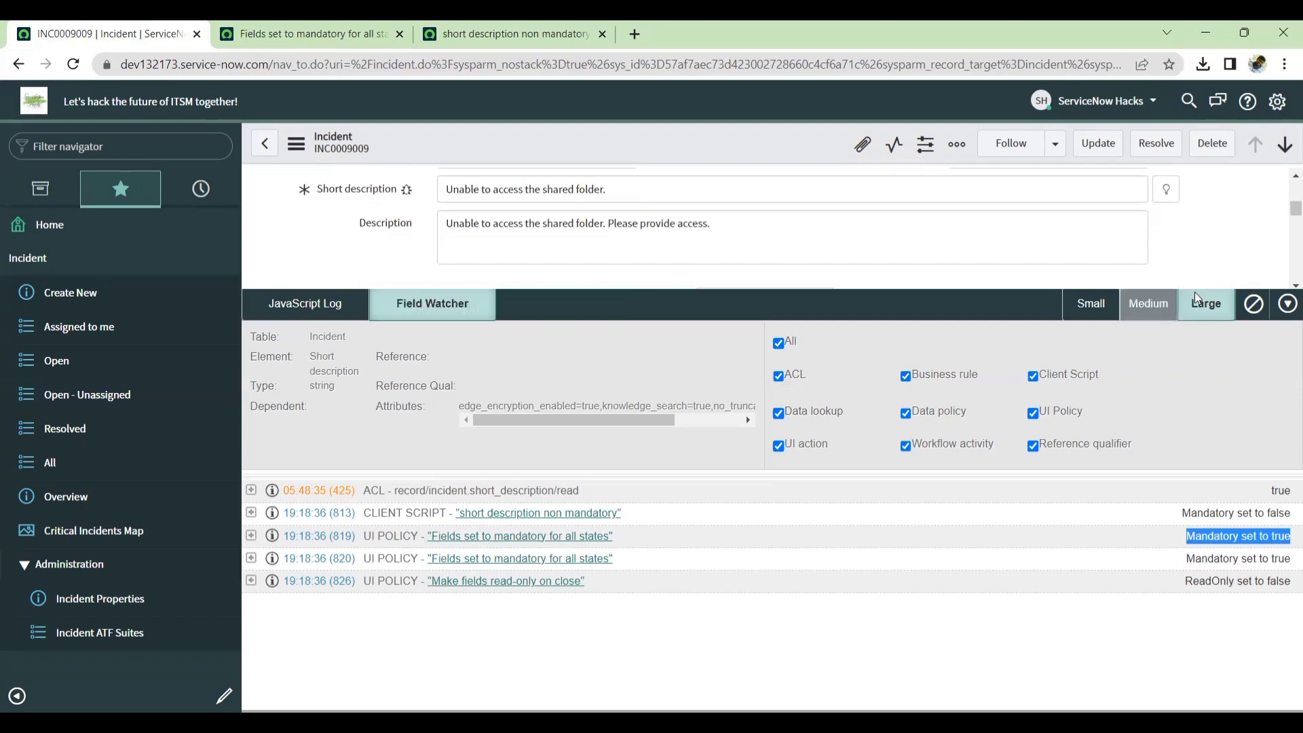
click(1255, 309)
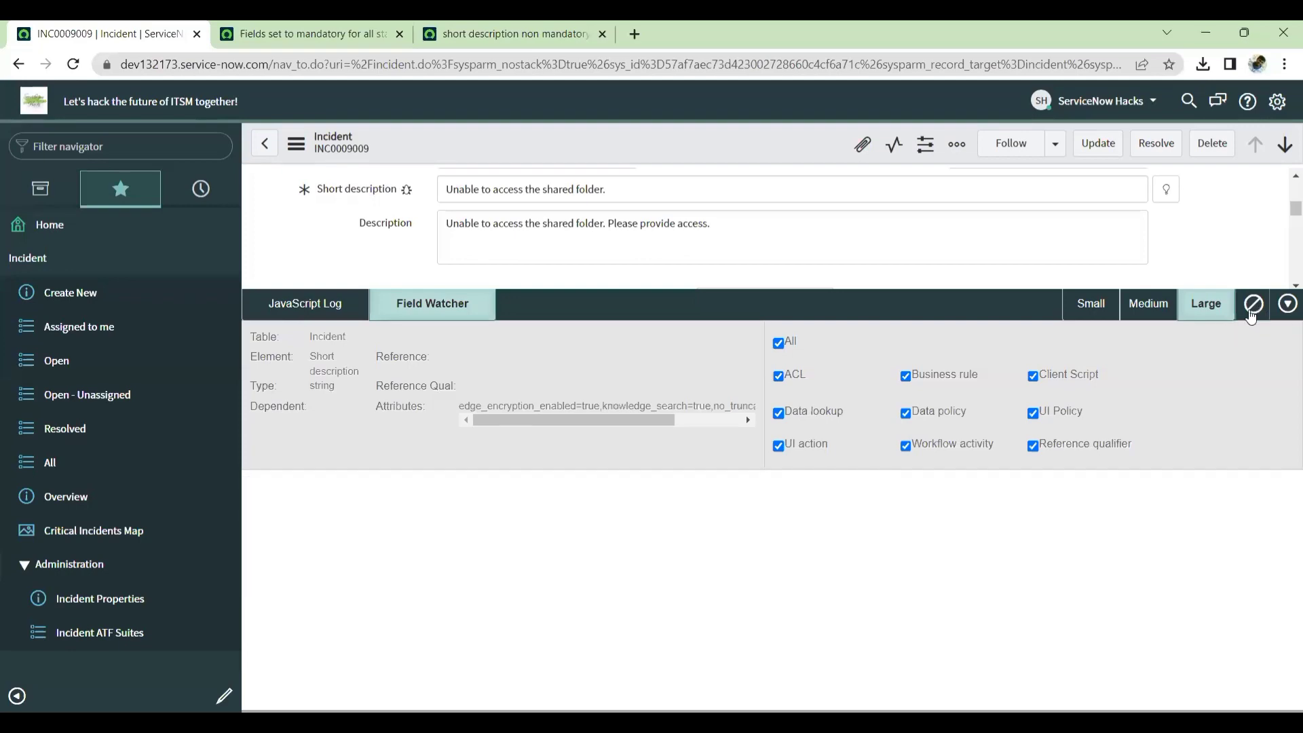
click(1288, 305)
scroll(349, 410, up, 4)
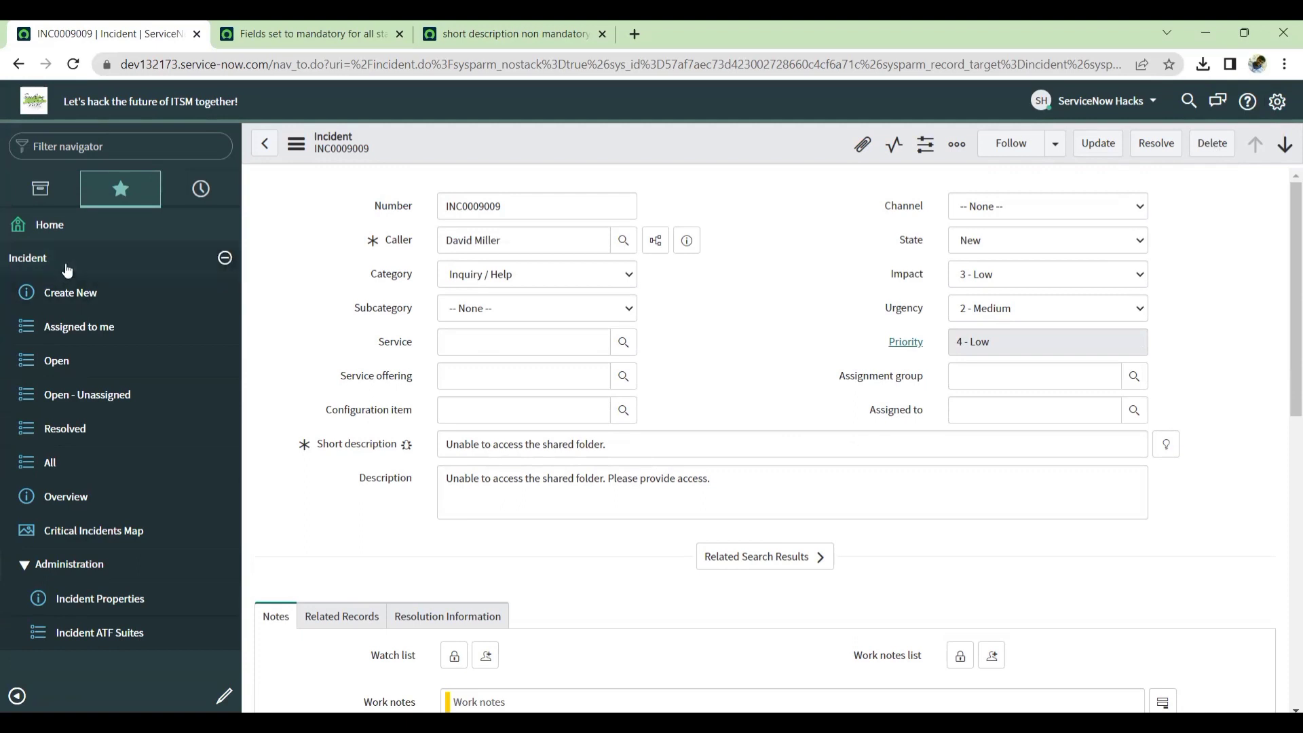
Turn on Next Experience and reopen incident INC0009009 from the incidents list
click(1278, 101)
click(970, 130)
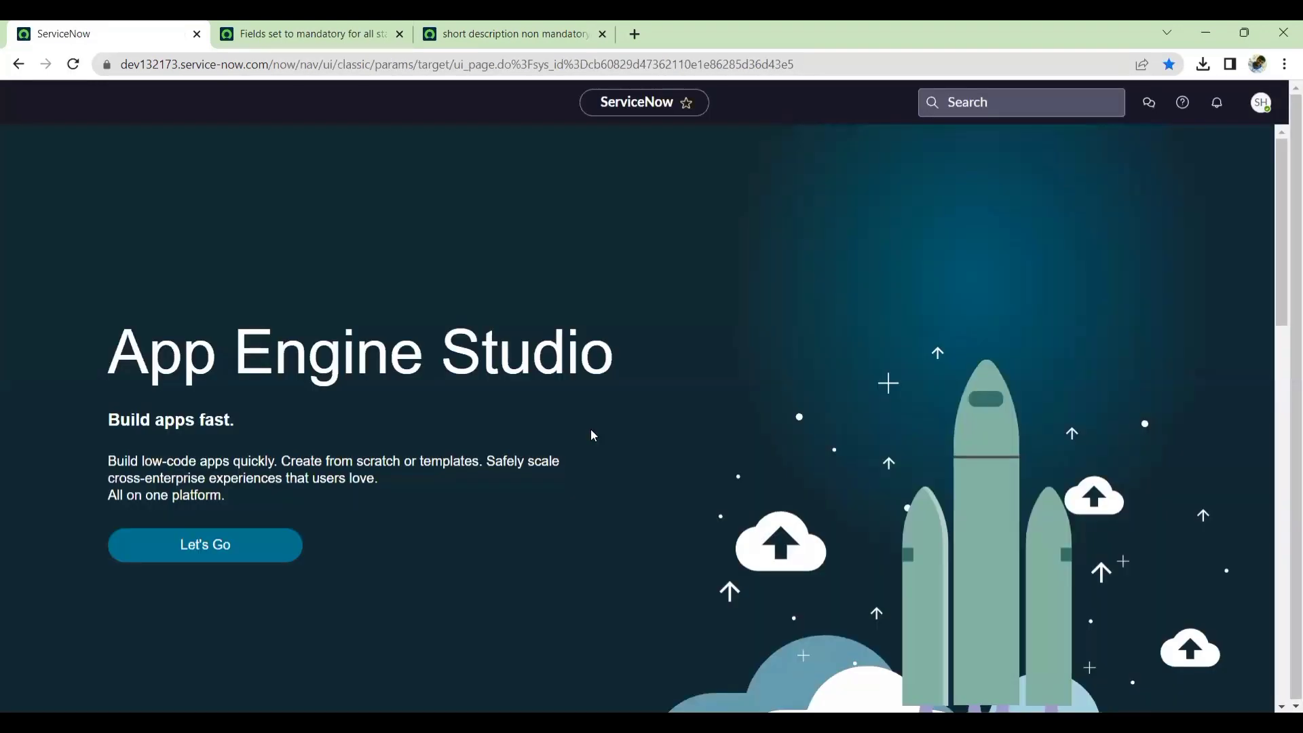
click(84, 114)
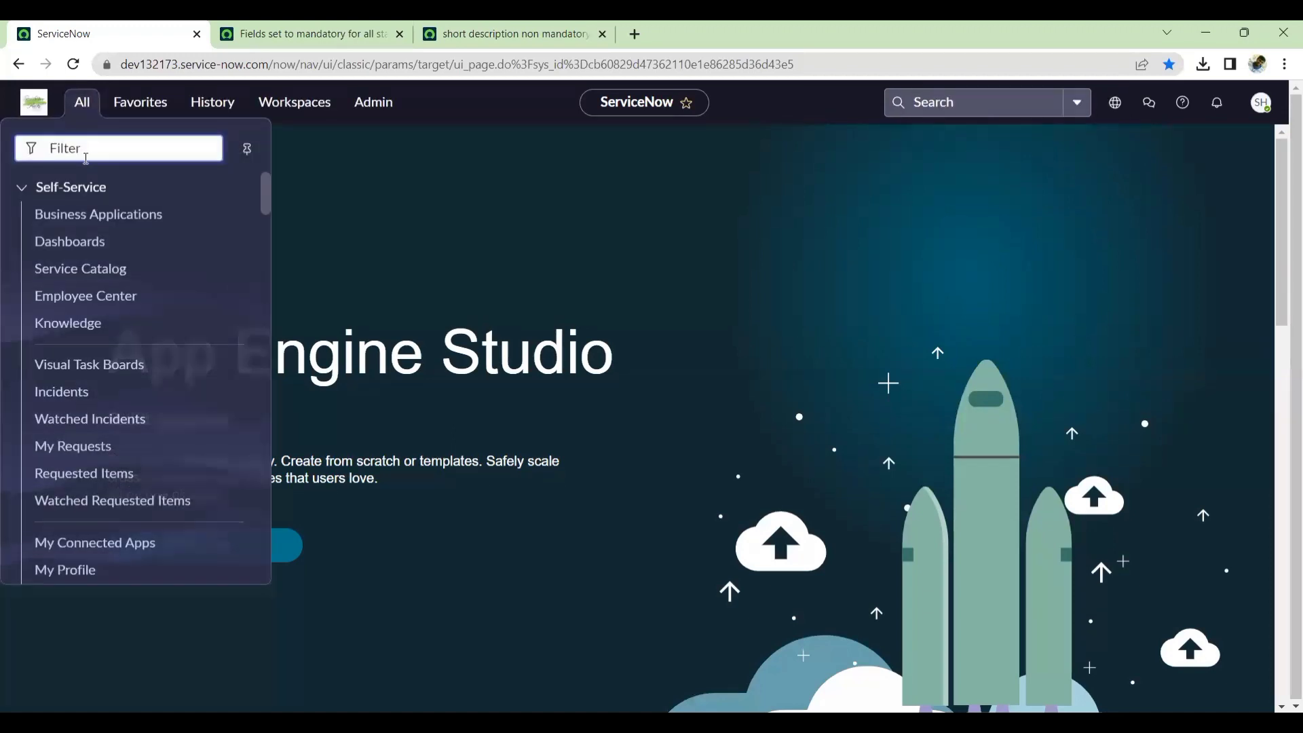
click(140, 102)
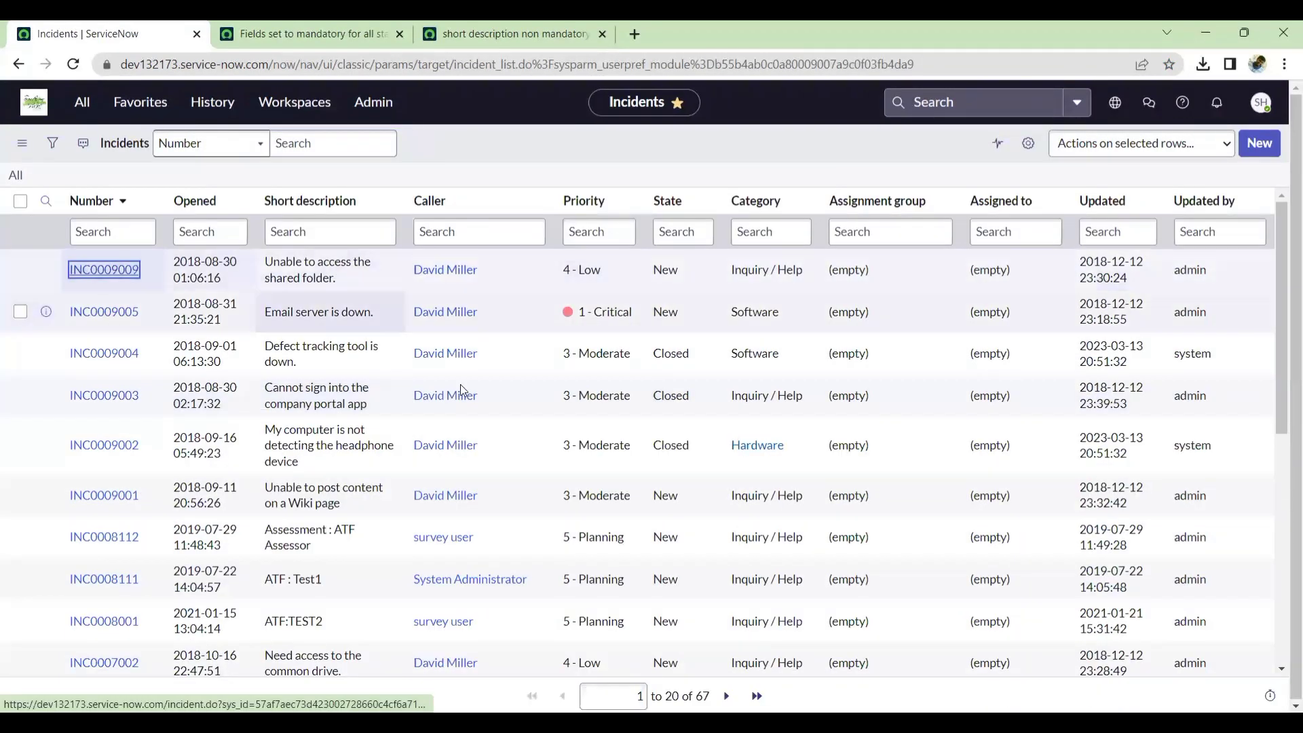
key(Return)
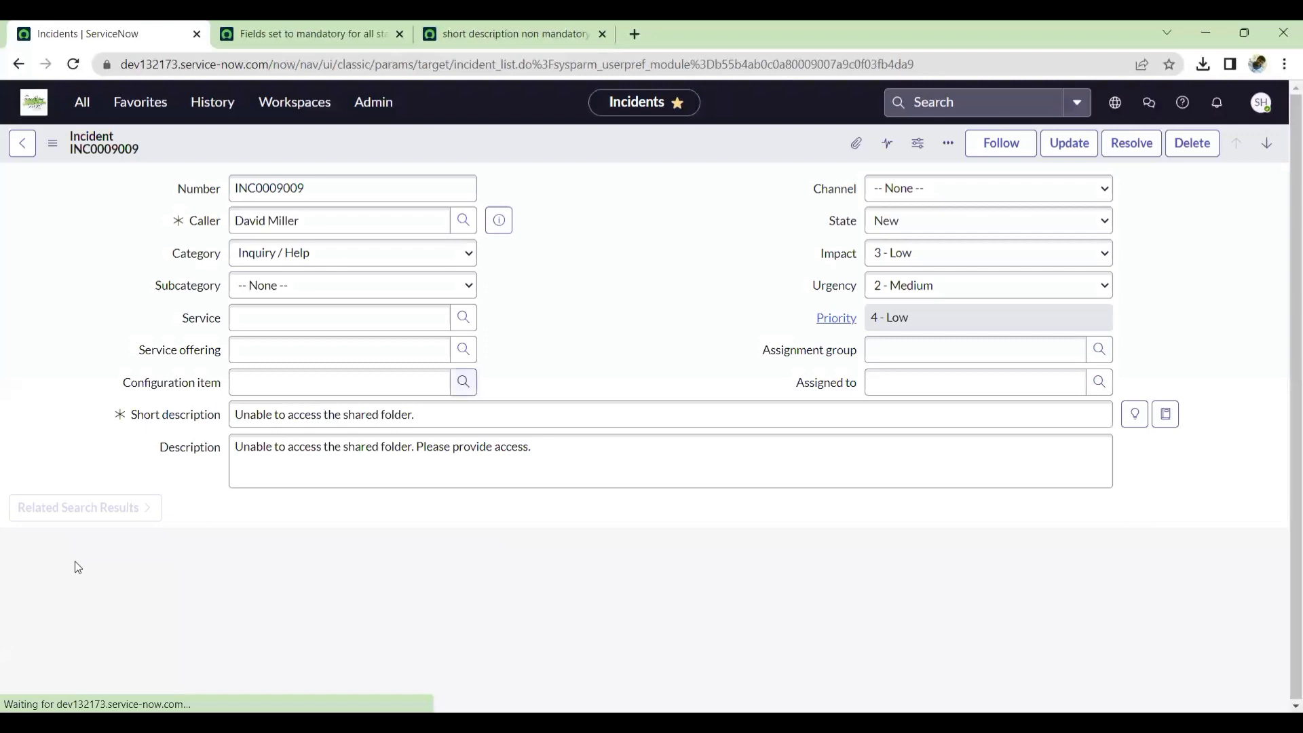
Check the Short description field options, then filter the navigator for sys_properties.LIST
right_click(357, 415)
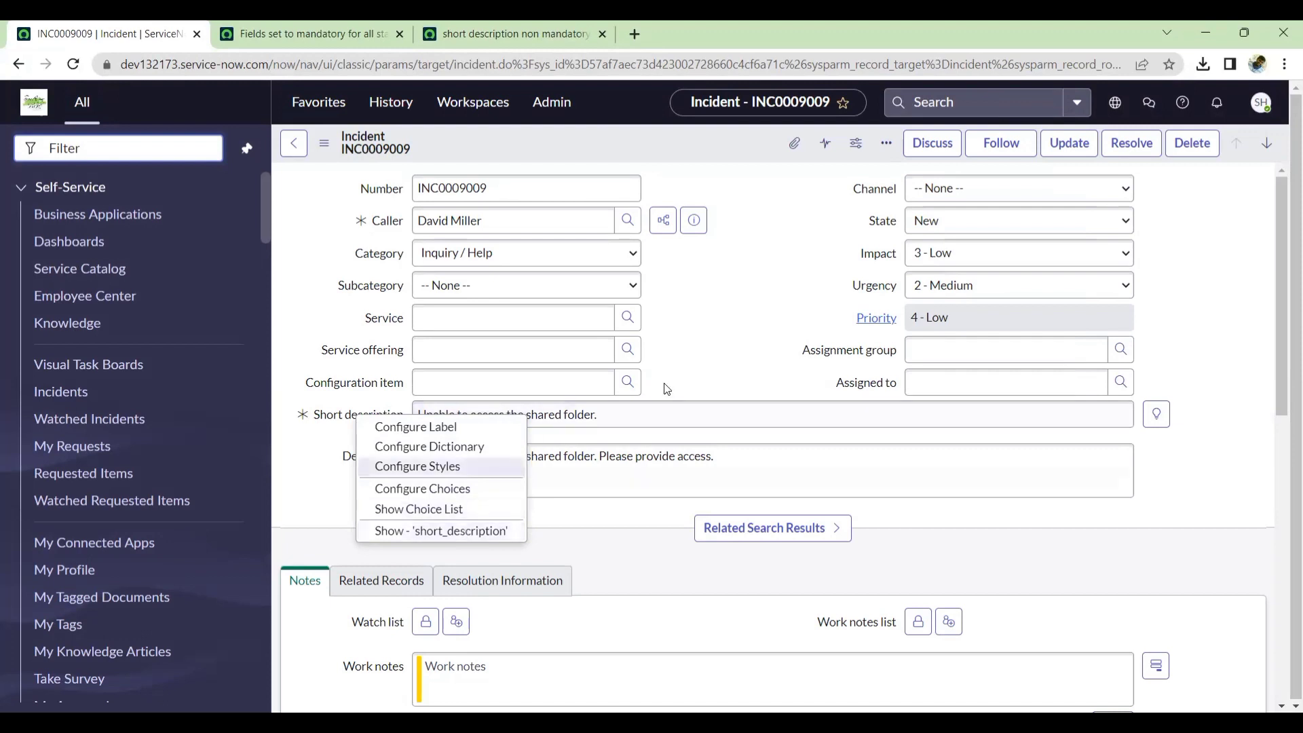
click(708, 365)
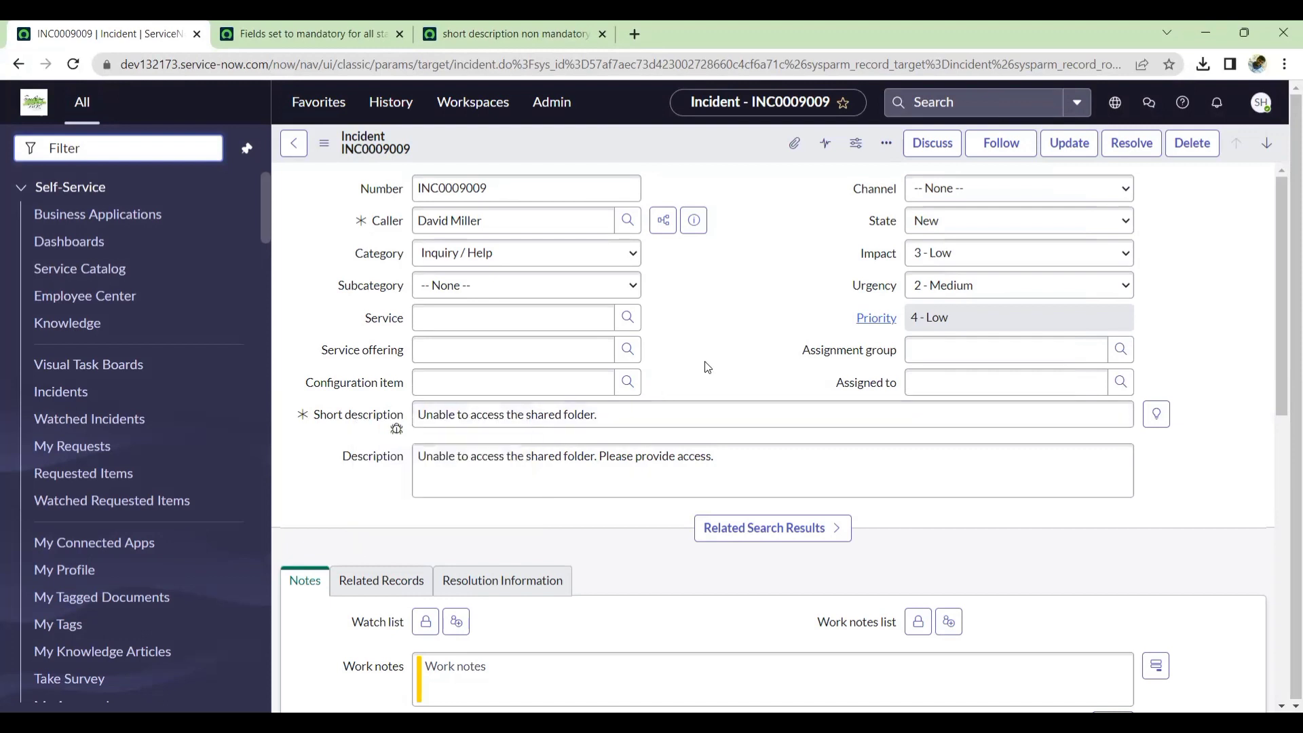
right_click(349, 419)
click(796, 327)
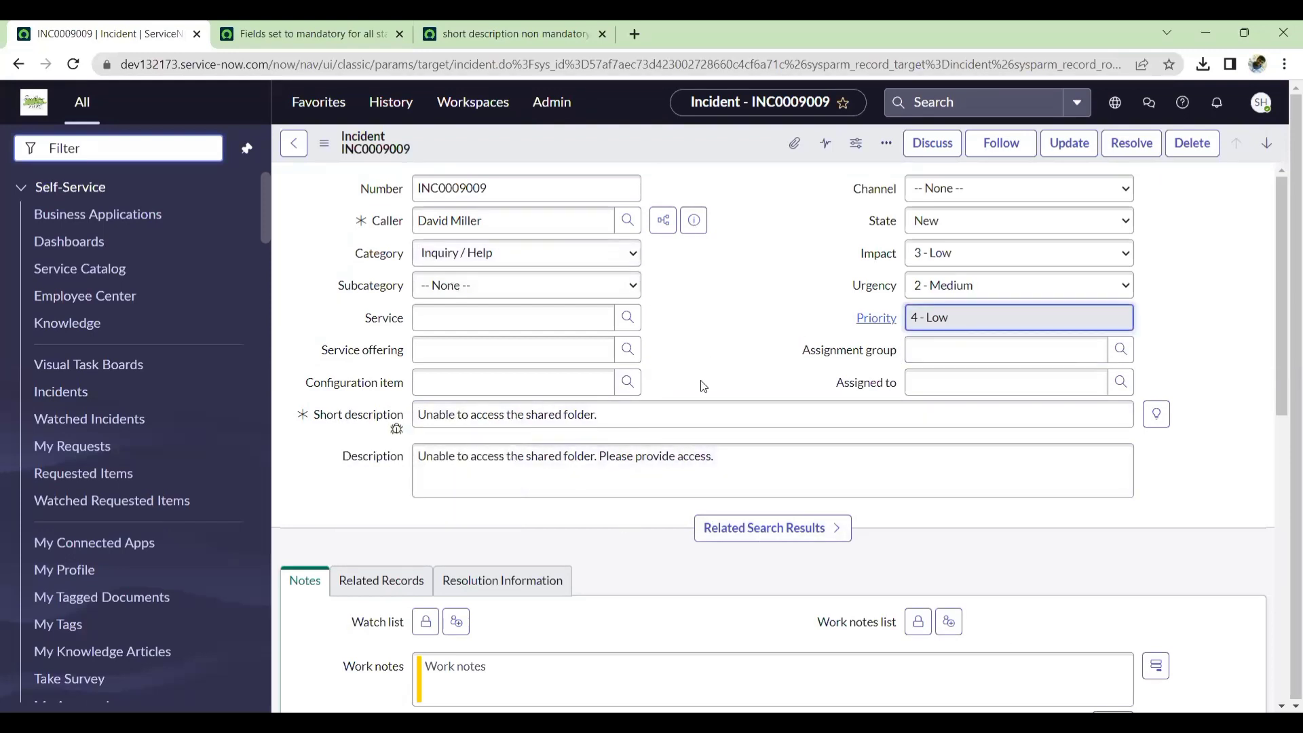
click(184, 146)
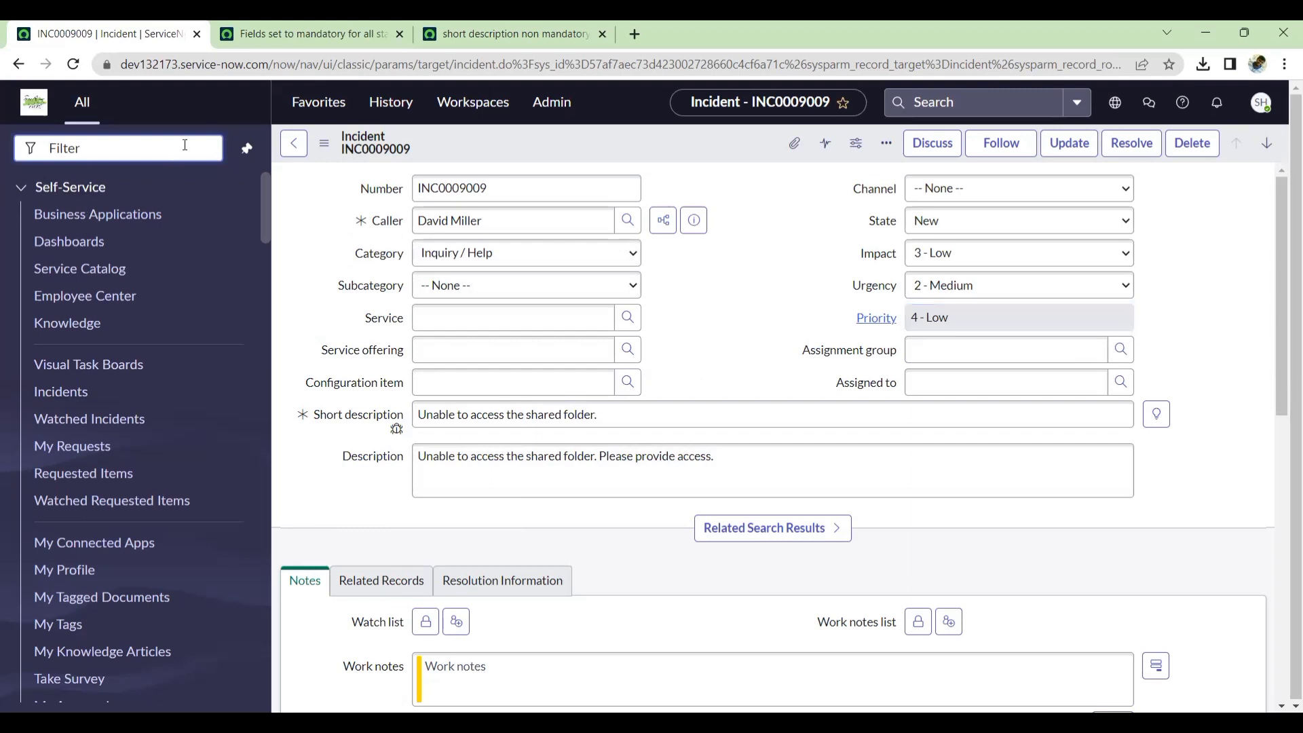
text(sys_pro)
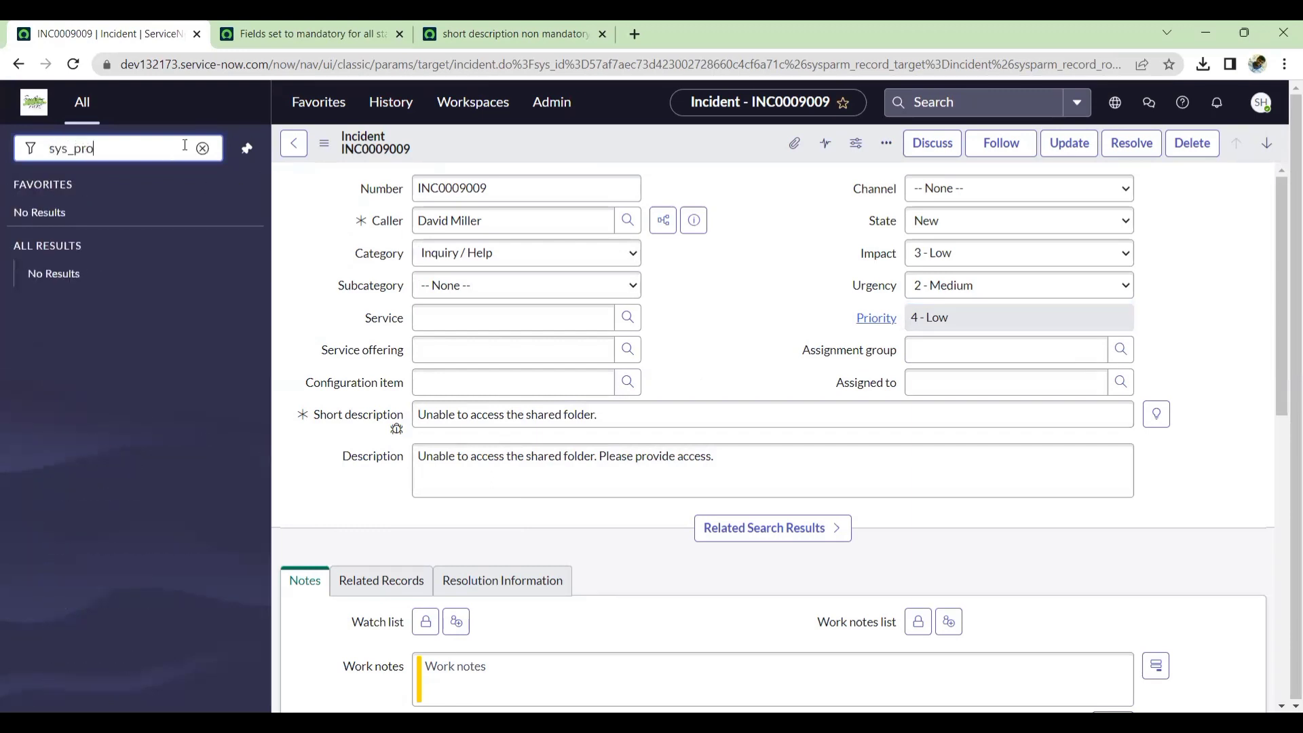
text(perties)
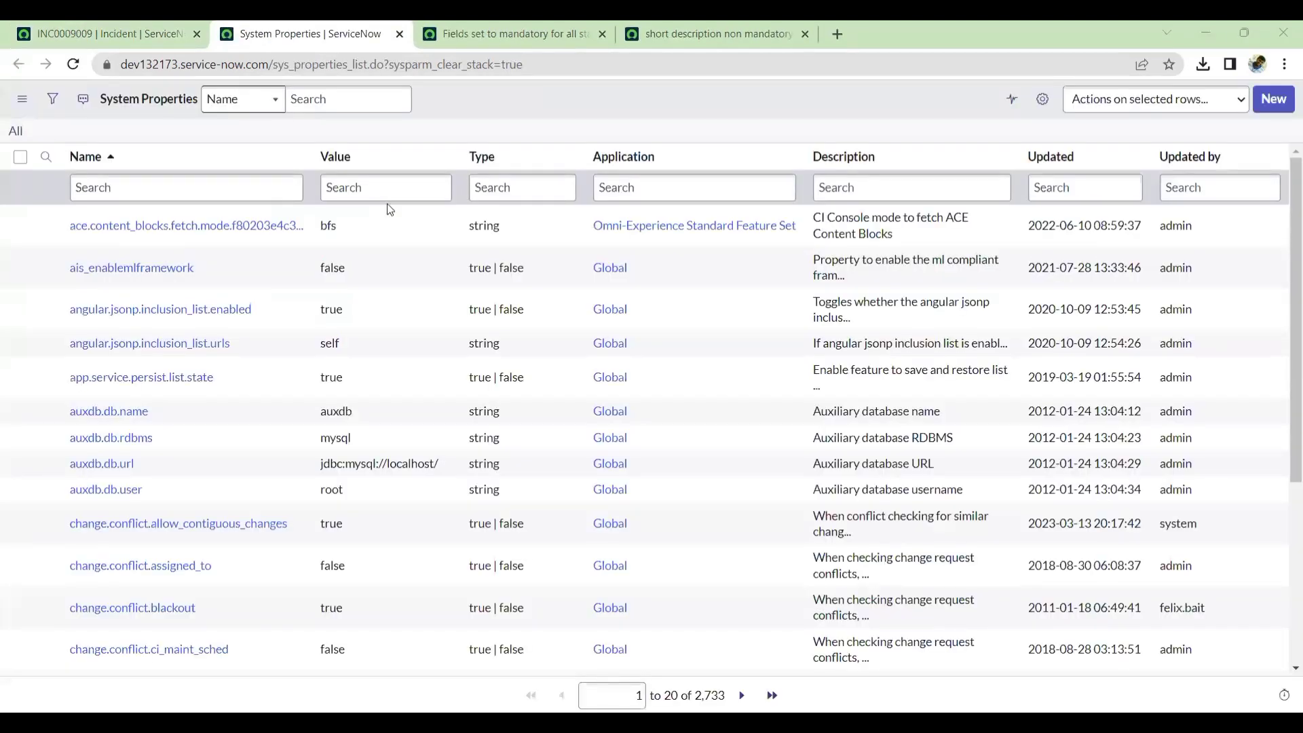
Find glide.ui.polaris.on_off_user_pref_enabled by name, open it and confirm its value is true
text(glide.ui.polaris.on_off_user_pref_enabled)
key(Return)
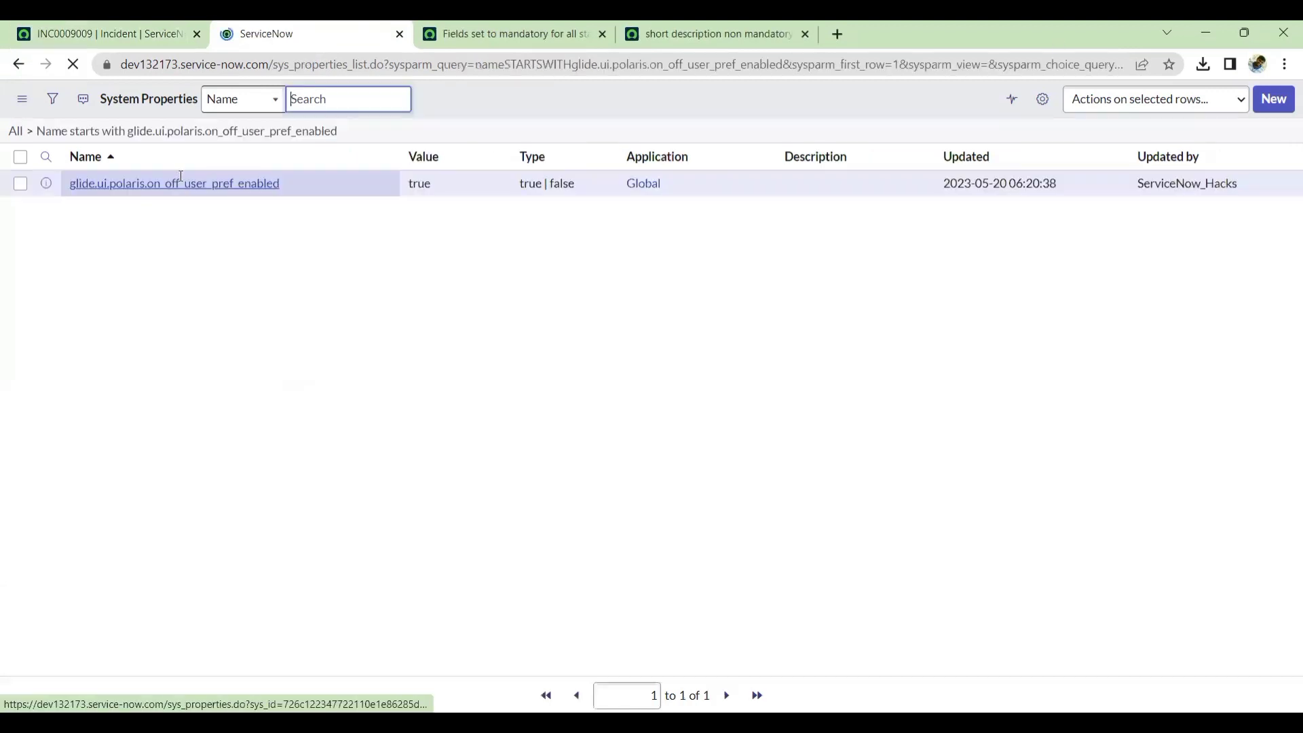
click(182, 220)
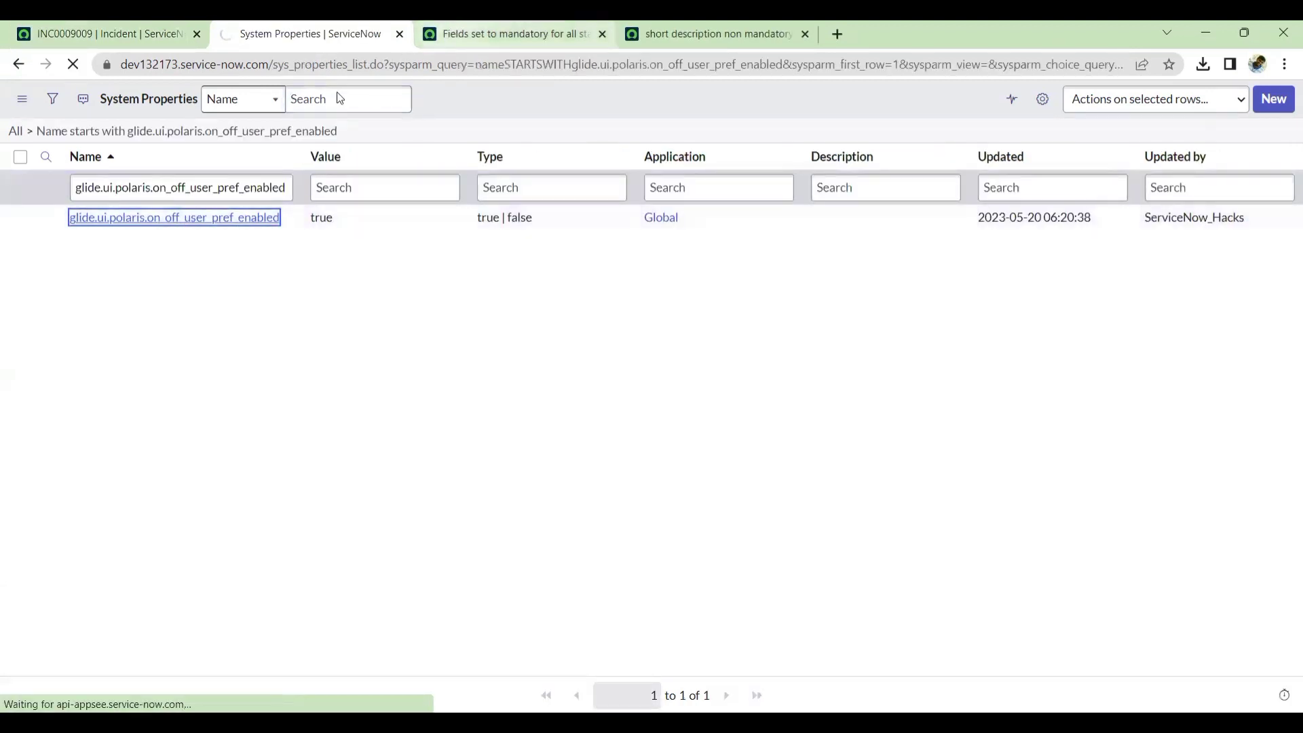
click(289, 339)
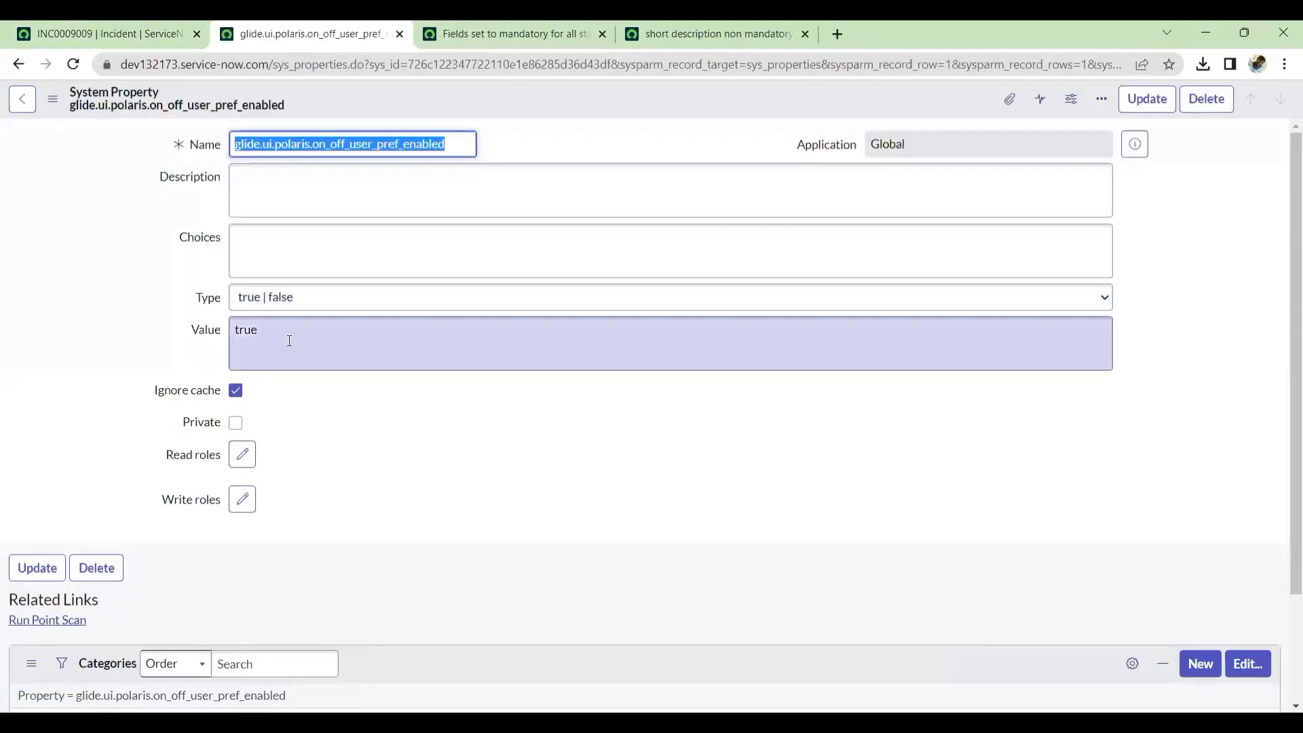
drag(317, 329, 160, 338)
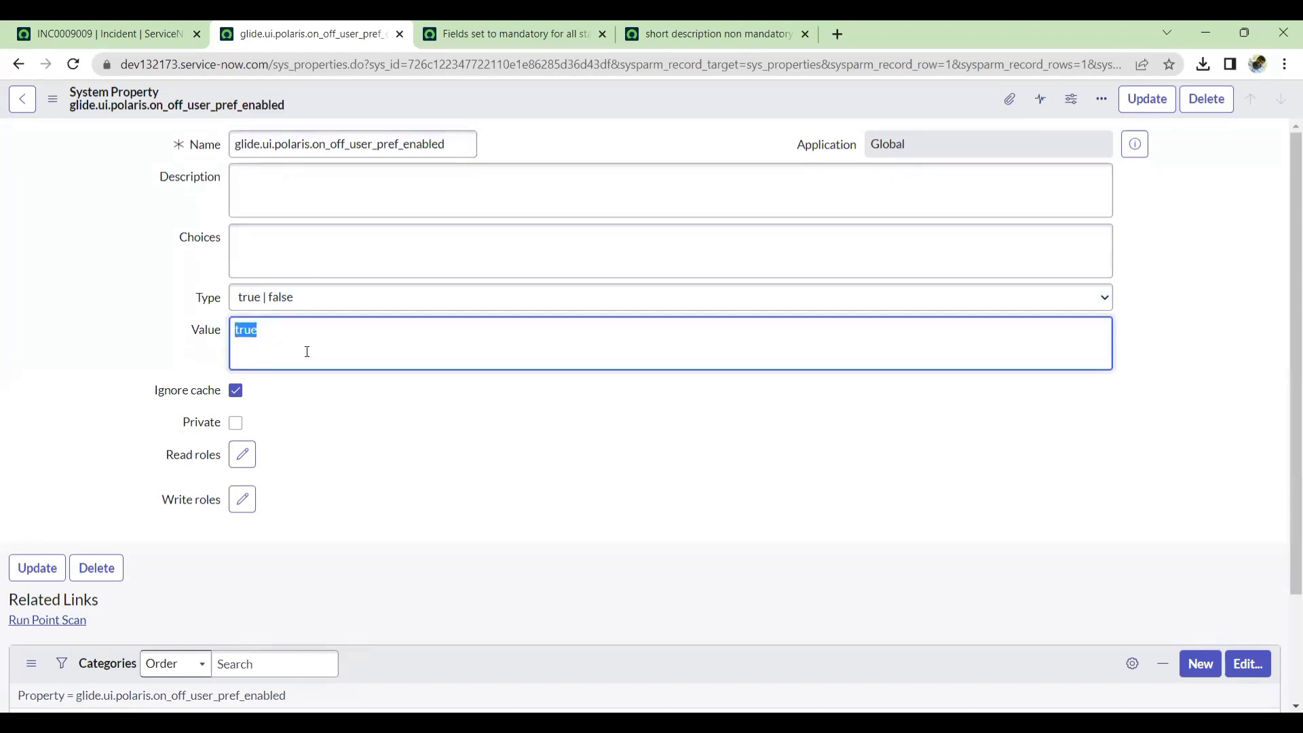
click(336, 338)
scroll(401, 369, down, 2)
scroll(402, 378, up, 2)
Turn off Next Experience in the Display preferences
click(81, 31)
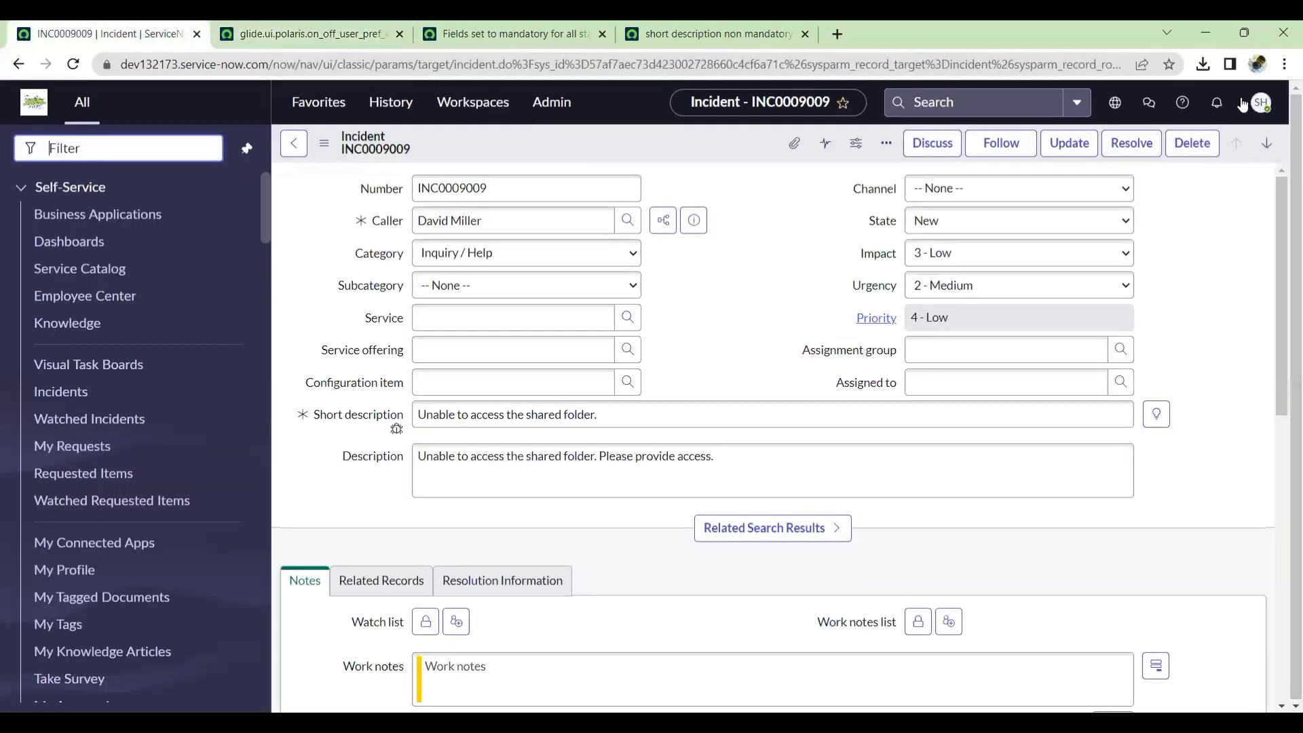
click(1260, 102)
click(1156, 262)
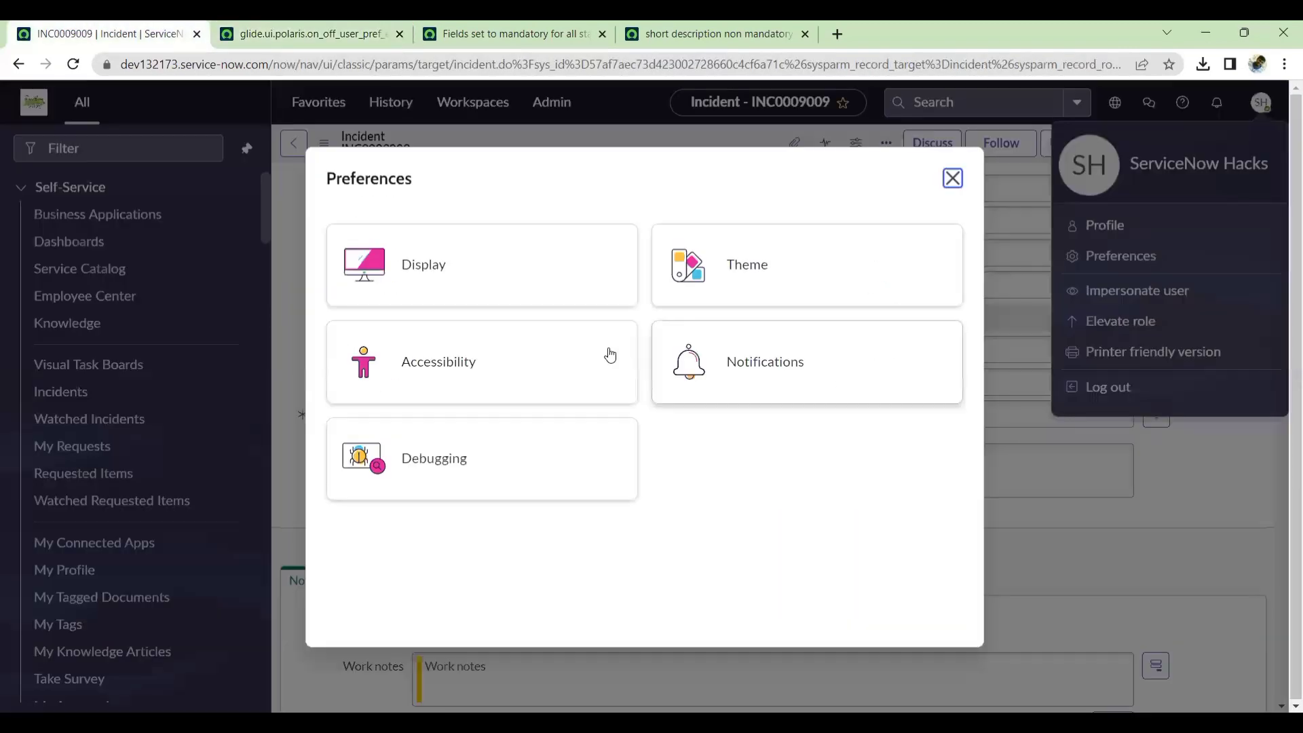
click(553, 279)
scroll(807, 489, down, 2)
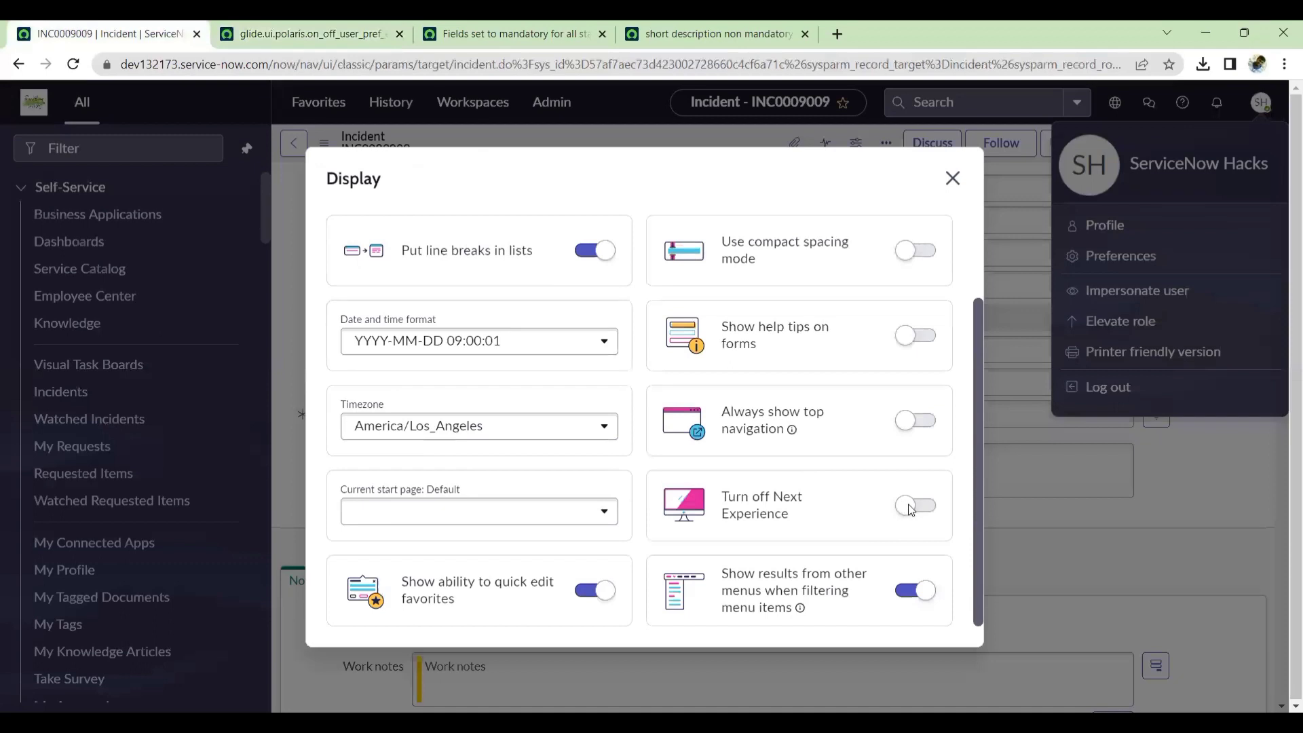
click(909, 505)
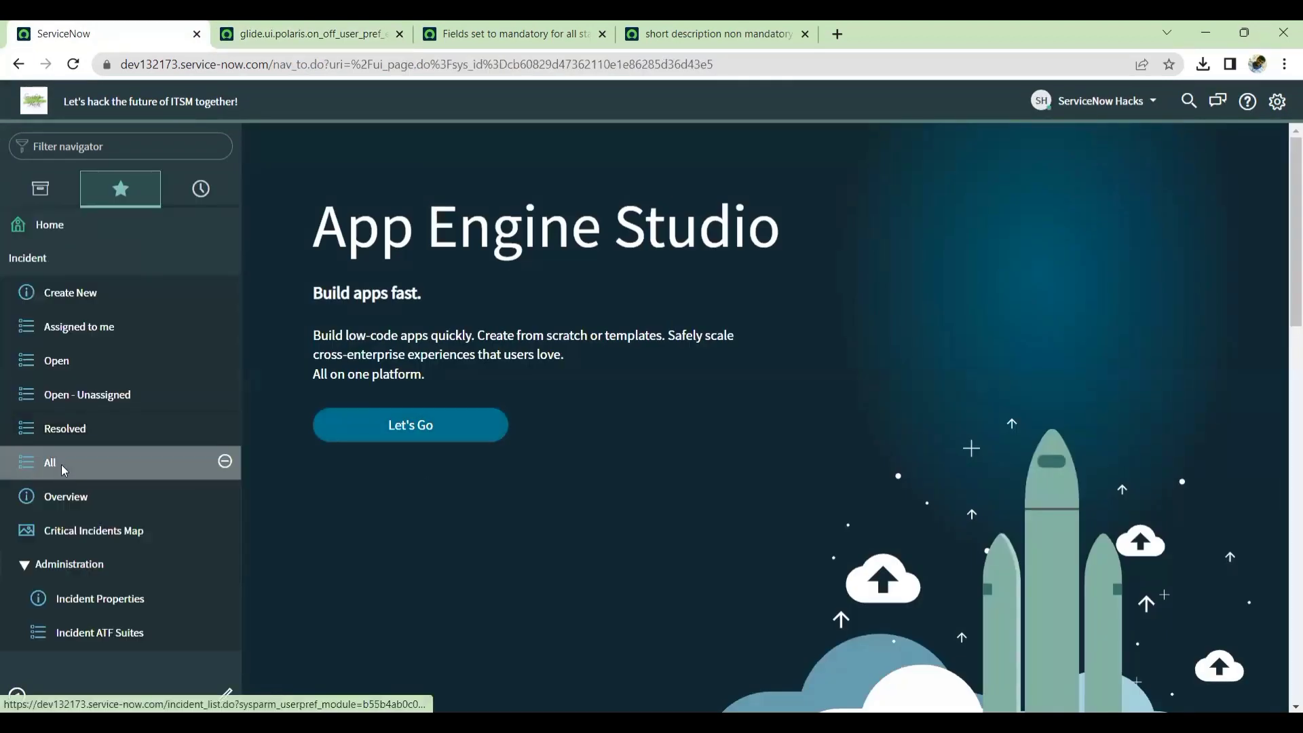
Reopen INC0009009 from All incidents and unwatch its Short description field
click(61, 464)
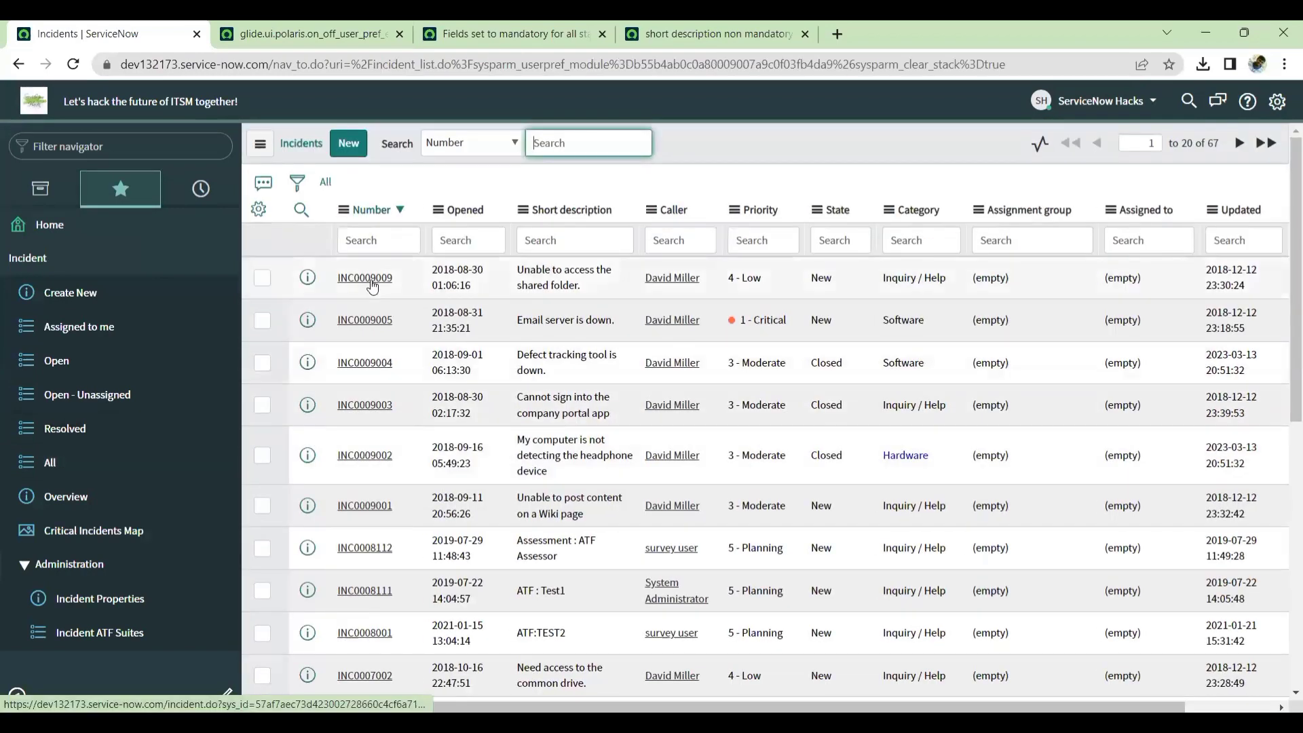
click(372, 282)
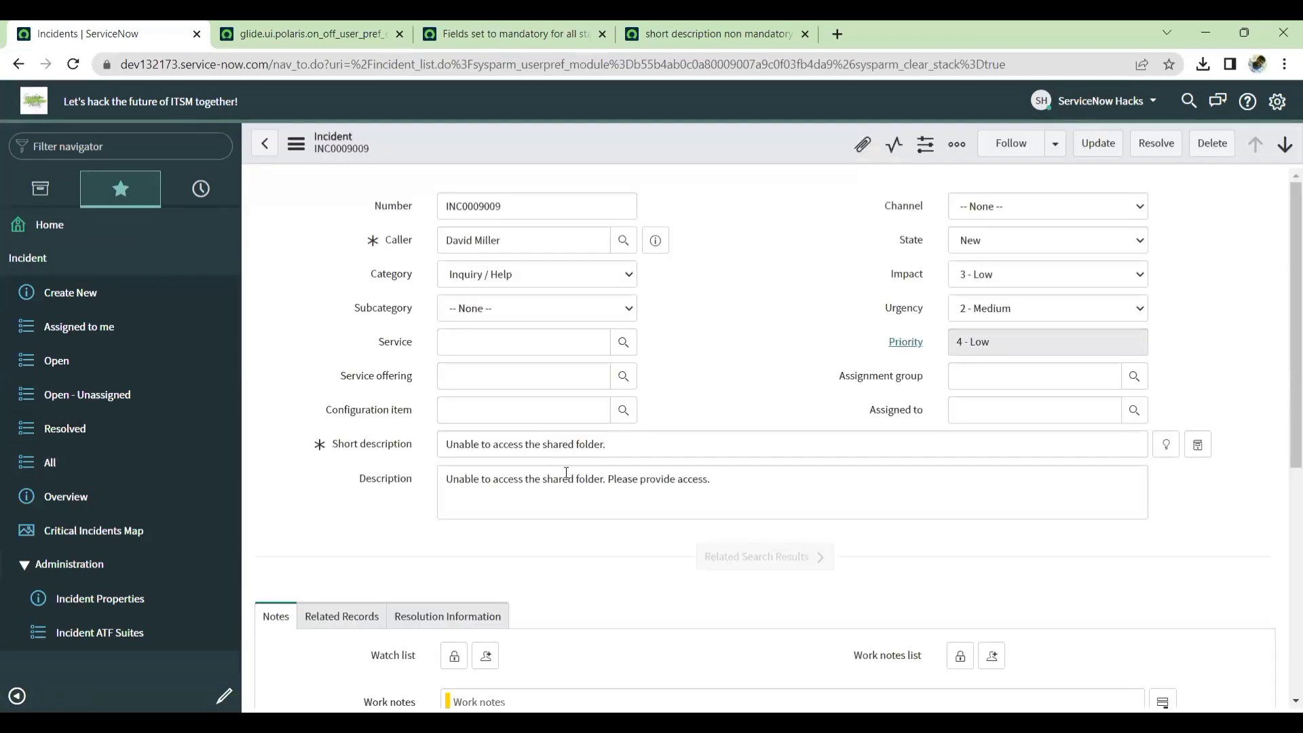
right_click(367, 446)
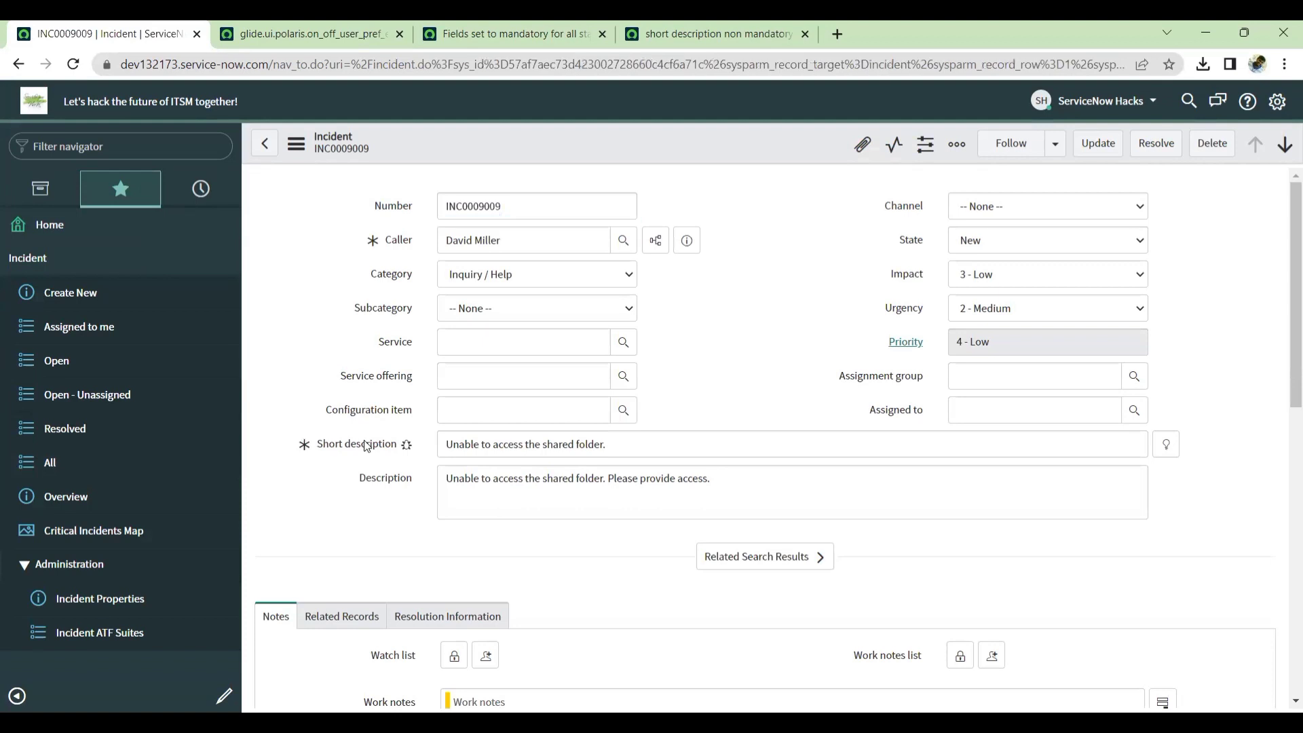
click(411, 591)
click(1280, 102)
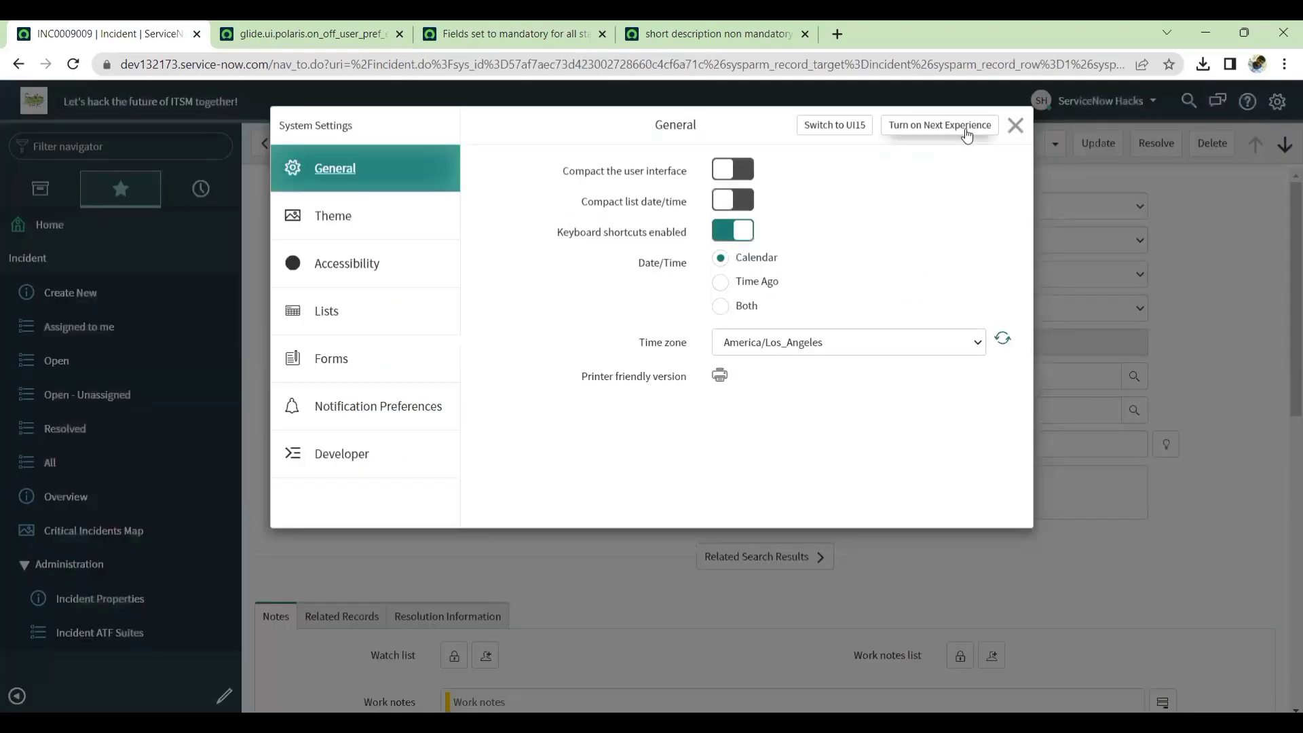
click(1015, 127)
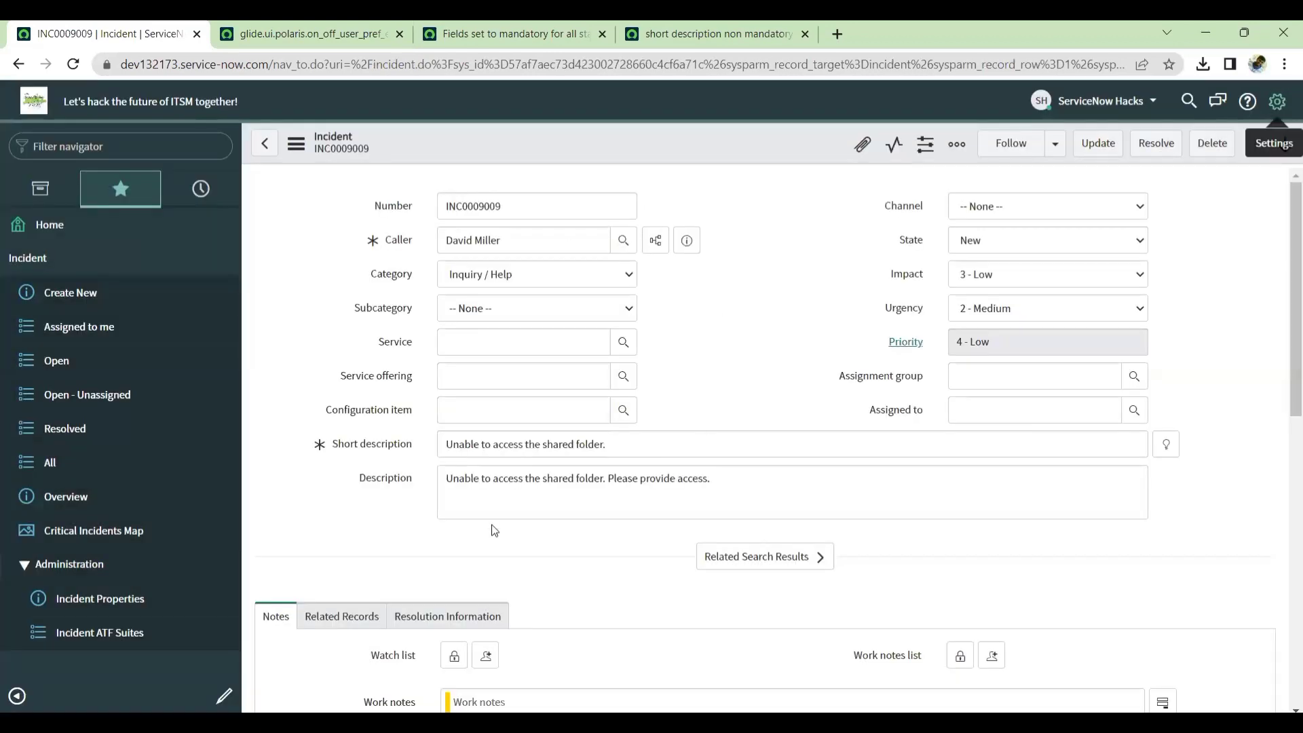